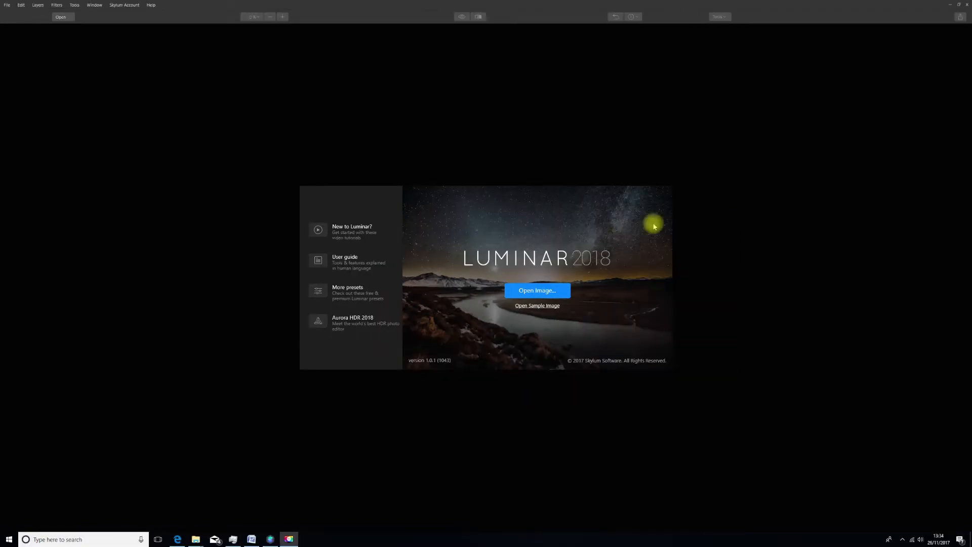
- Open the NEF raw photo from the luminar folder on the USB drive
{"action": "left_click", "coordinate": [535, 290]}
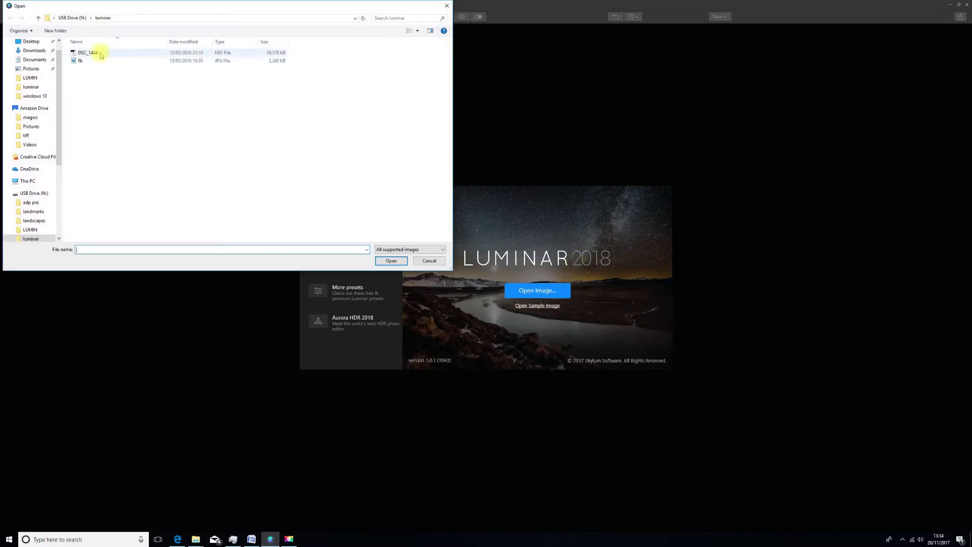
{"action": "double_click", "coordinate": [100, 52]}
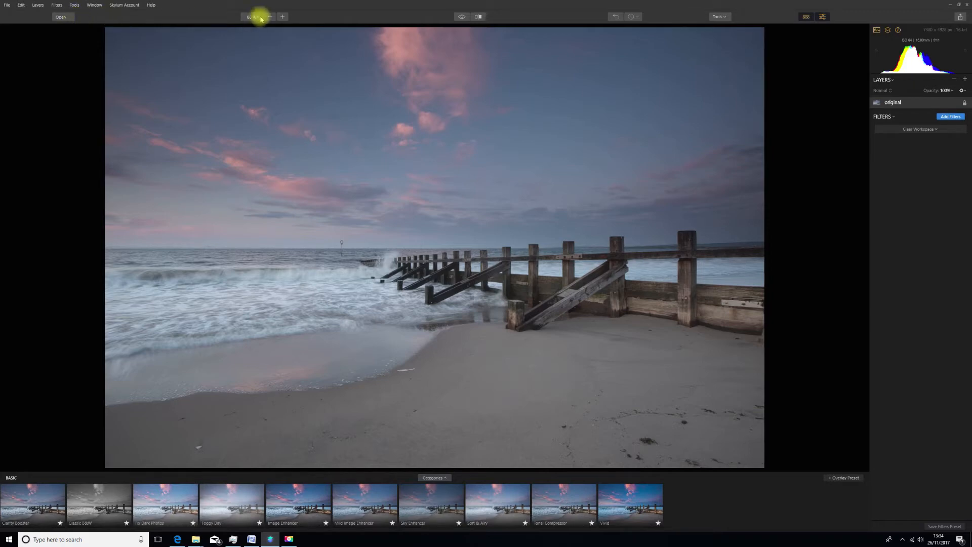
- Look over the zoom controls, the available tools, the presets strip and the preset categories
{"action": "left_click", "coordinate": [283, 17]}
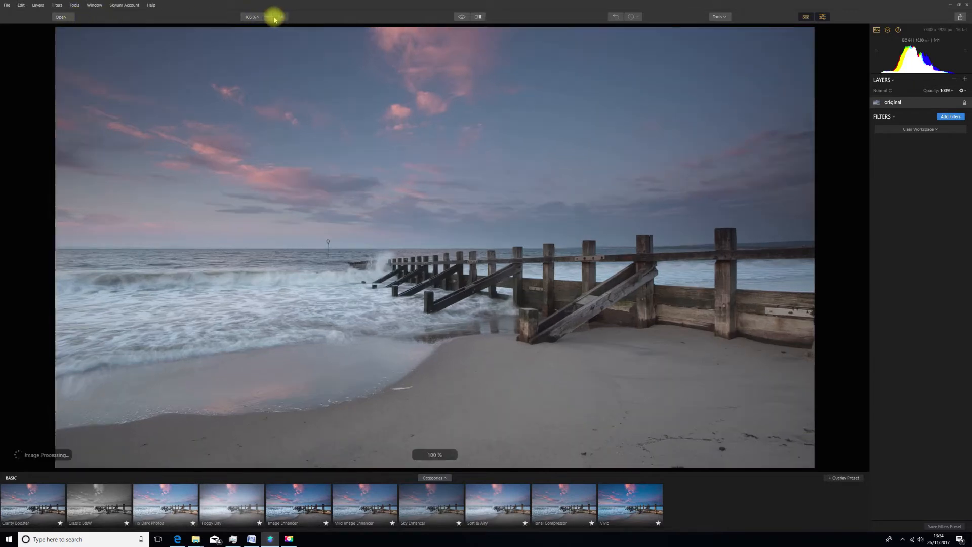
{"action": "left_click", "coordinate": [270, 17]}
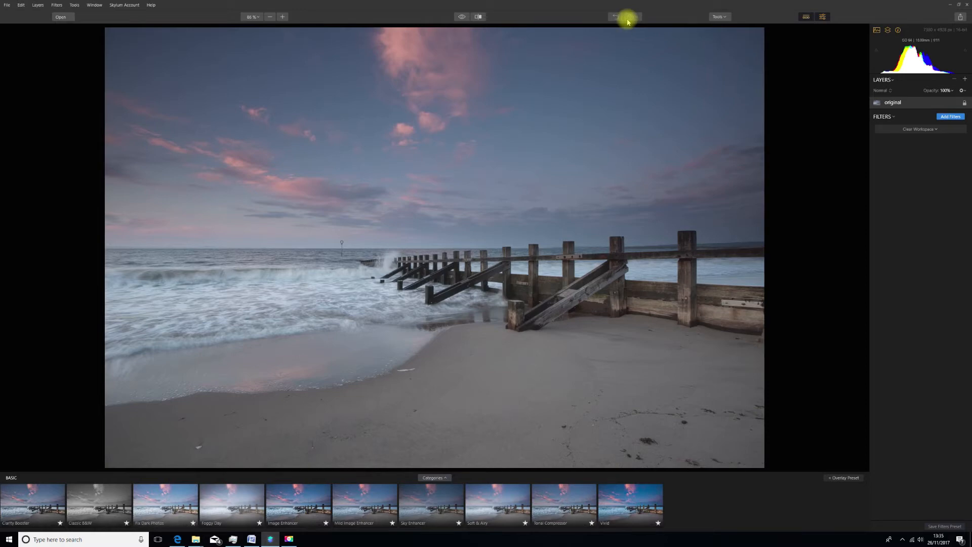
{"action": "left_click", "coordinate": [721, 17]}
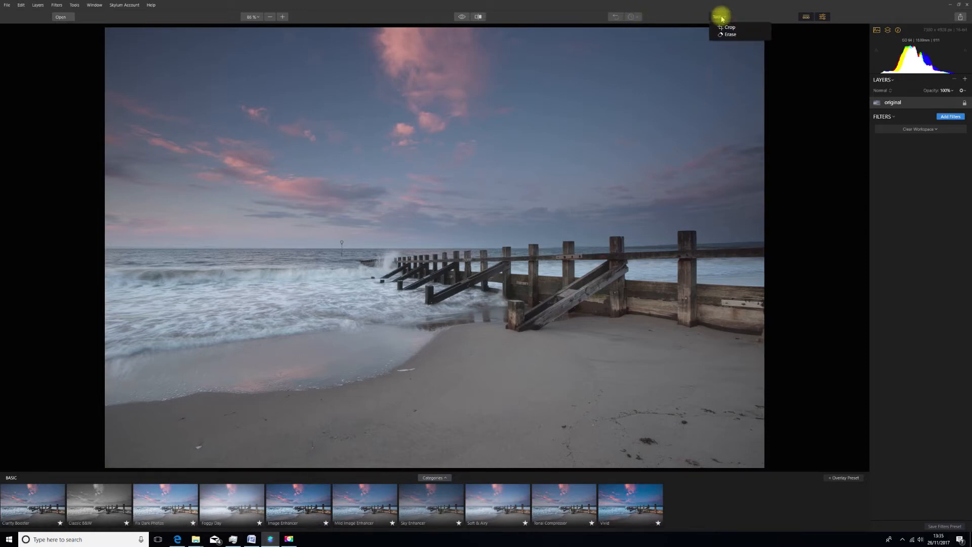
{"action": "left_click", "coordinate": [745, 17]}
{"action": "left_click", "coordinate": [805, 18]}
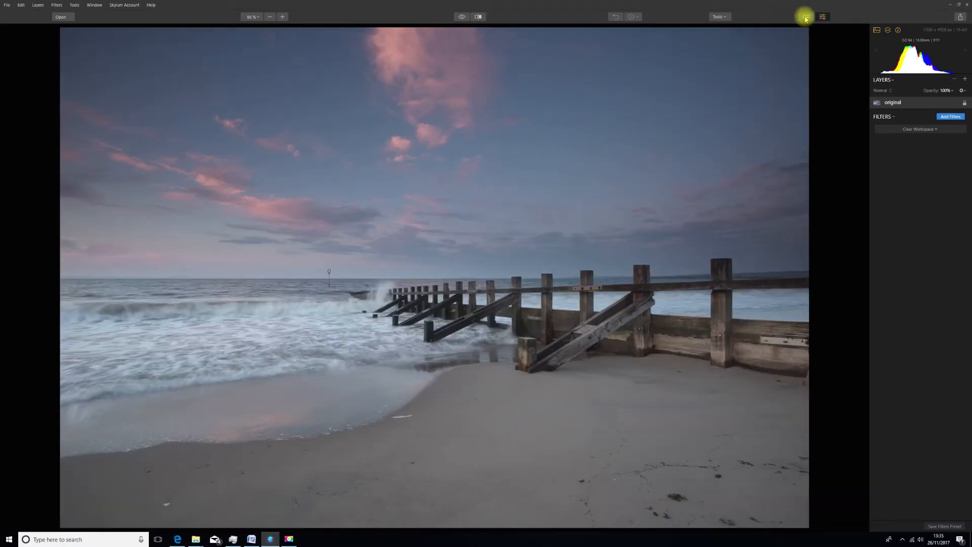
{"action": "left_click", "coordinate": [805, 18]}
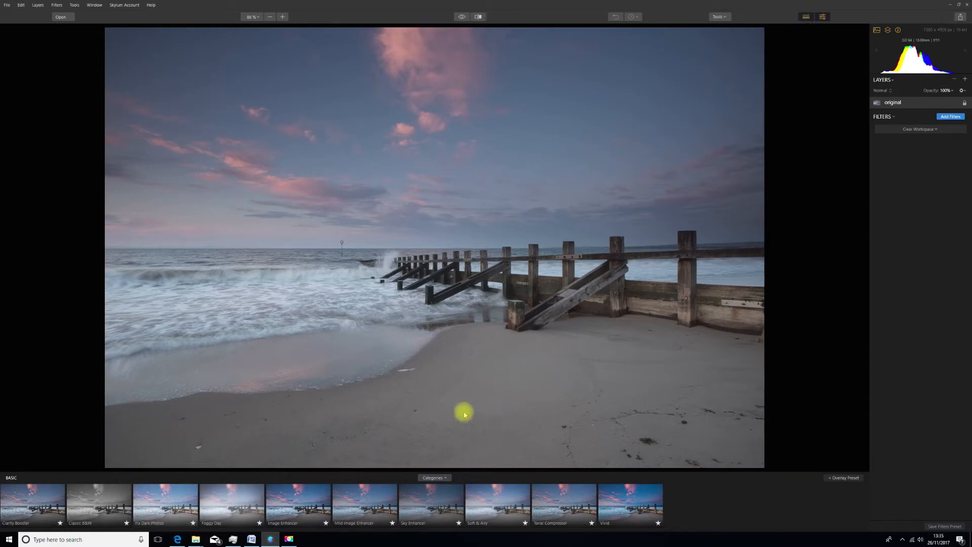
{"action": "left_click", "coordinate": [435, 478]}
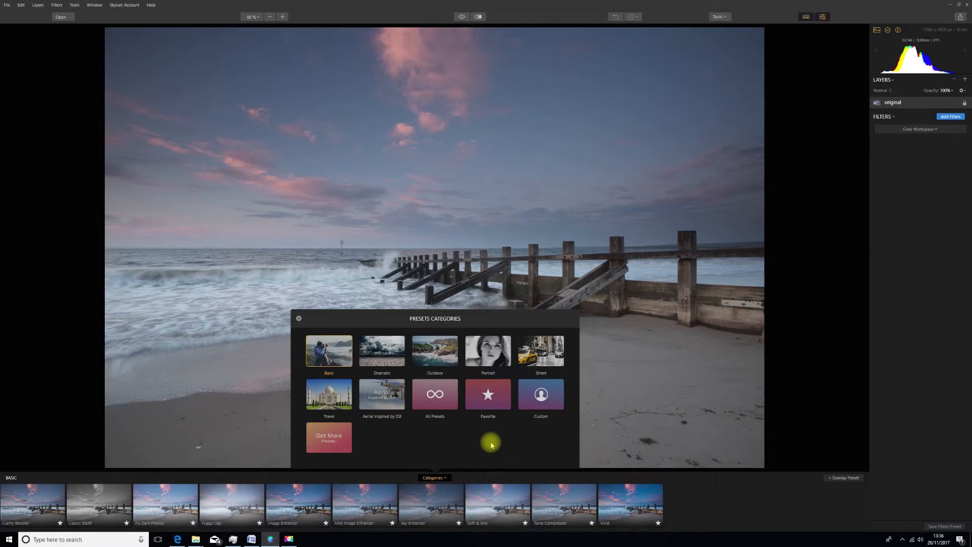
{"action": "left_click", "coordinate": [299, 318]}
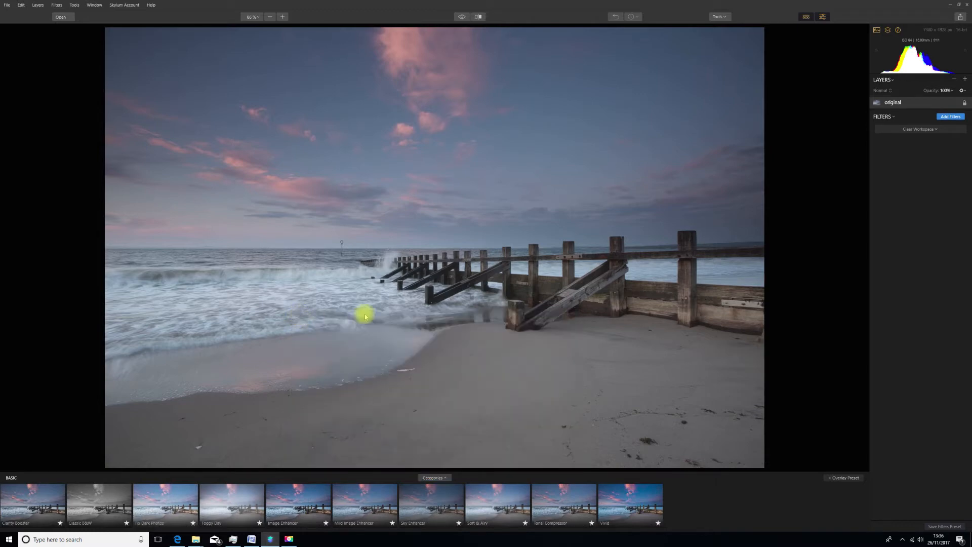
- Hide the presets strip, and switch the side panel with layers and filters off and on again
{"action": "left_click", "coordinate": [808, 19]}
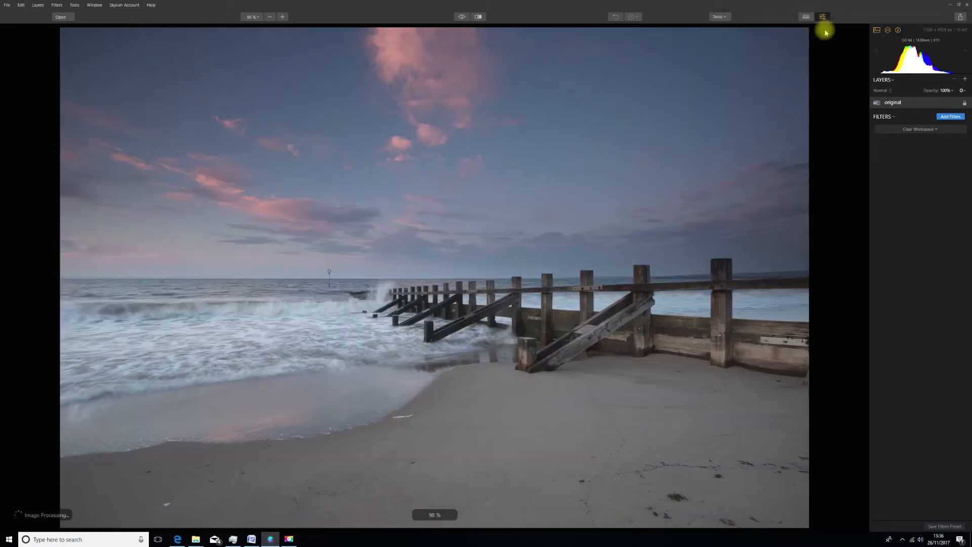
{"action": "left_click", "coordinate": [823, 17]}
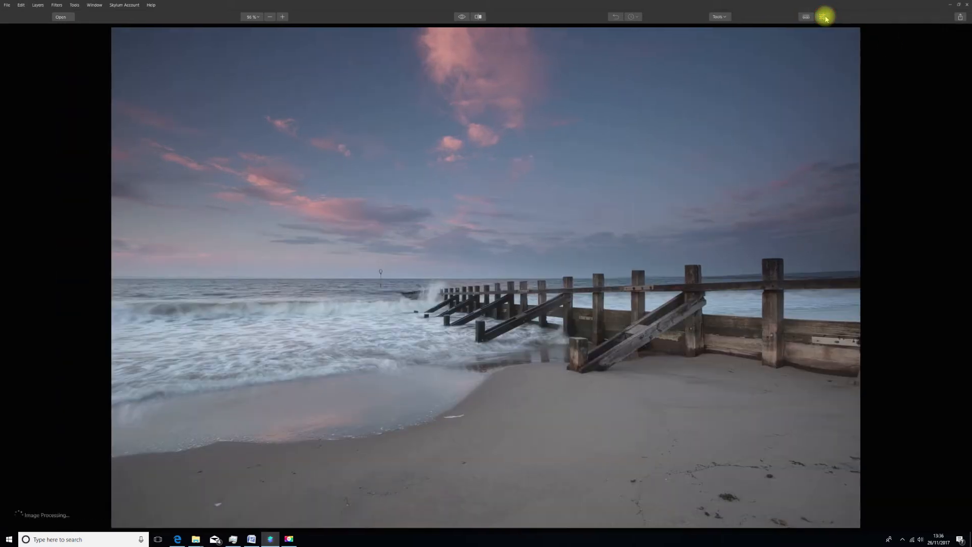
{"action": "left_click", "coordinate": [824, 17]}
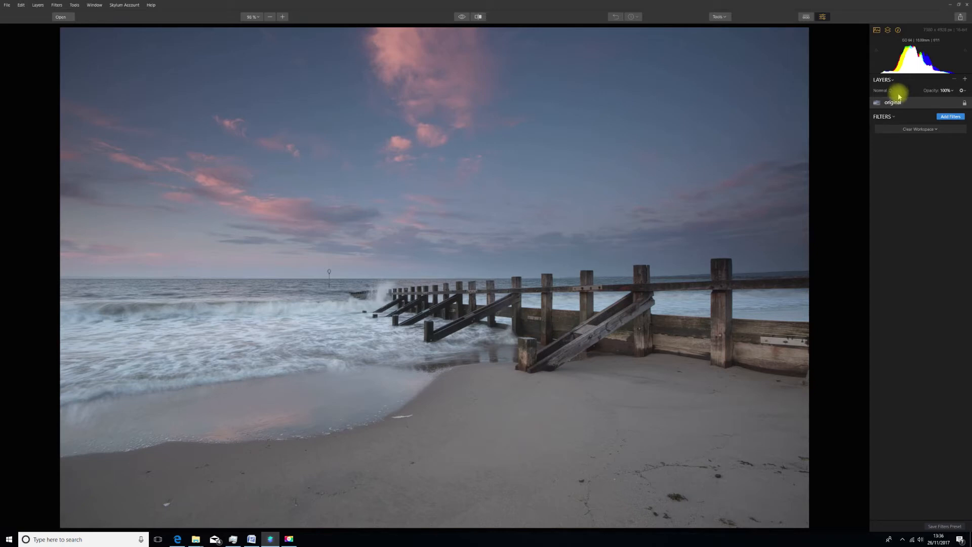
- Add the RAW Develop filter from the Essential category of the filters catalog
{"action": "left_click", "coordinate": [946, 118]}
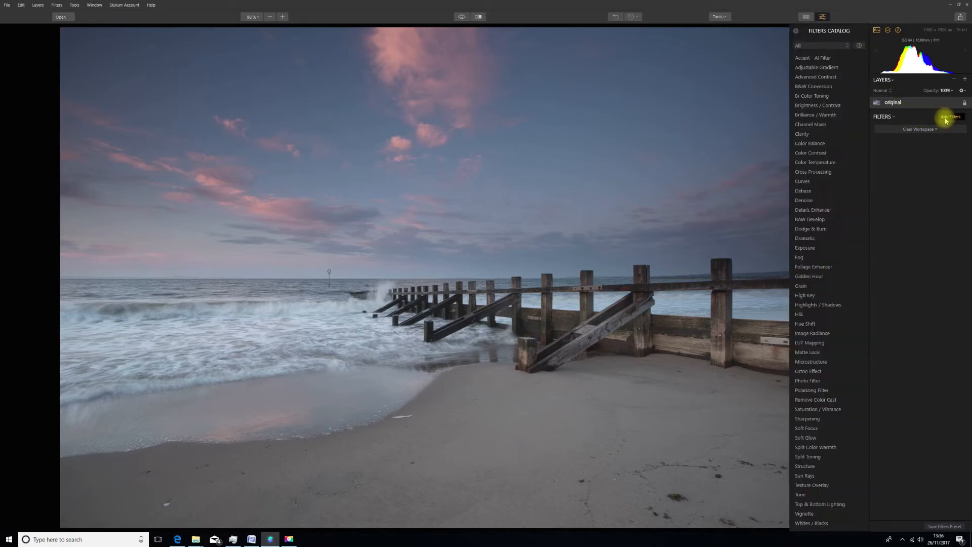
{"action": "left_click", "coordinate": [816, 45]}
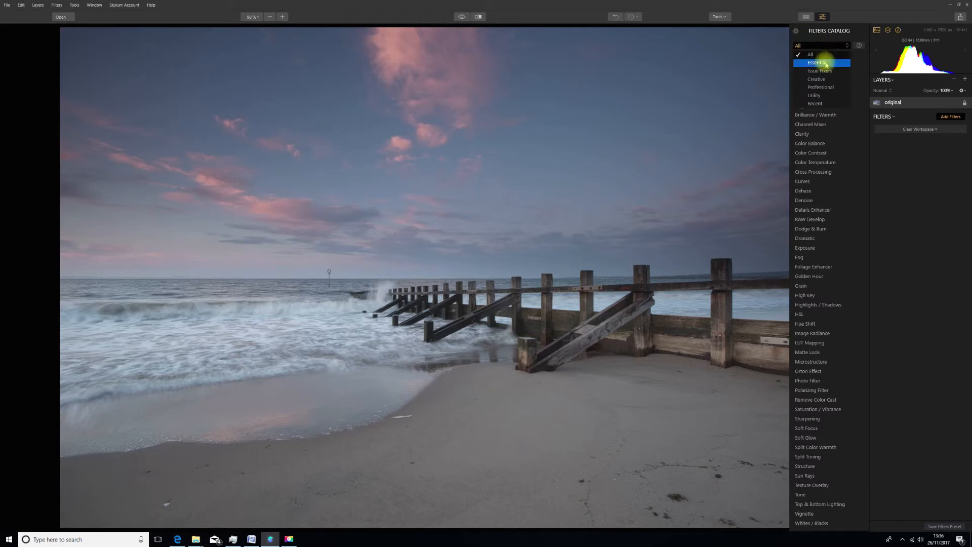
{"action": "left_click", "coordinate": [826, 63]}
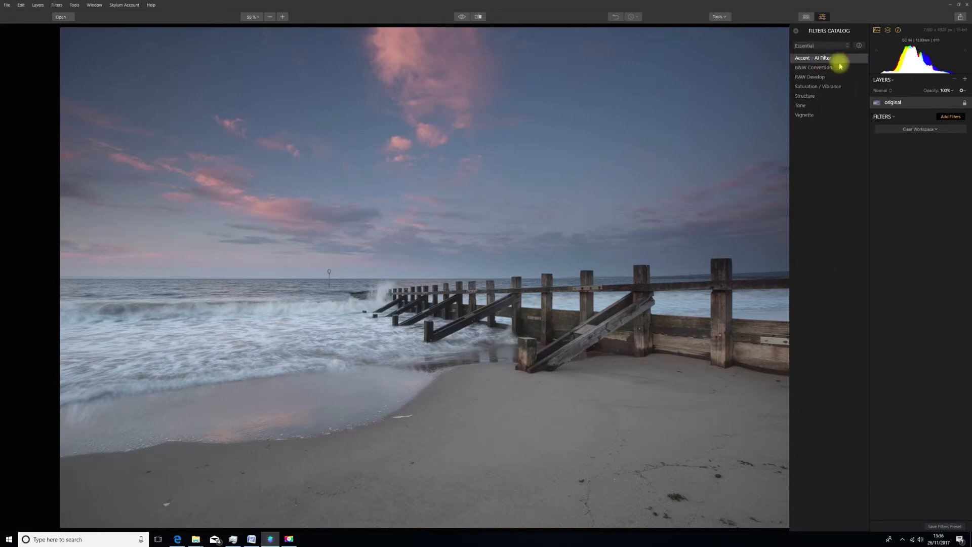
{"action": "left_click", "coordinate": [812, 77]}
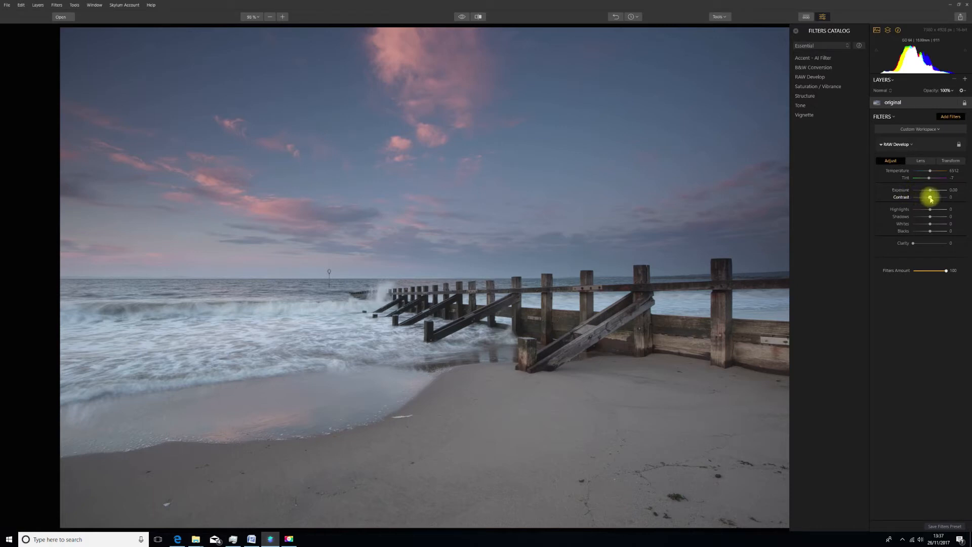
- In the RAW Develop filter, set Contrast to 9, Highlights to -18, Whites to 42 and Blacks to -2
{"action": "left_click_drag", "start_coordinate": [931, 199], "coordinate": [933, 199]}
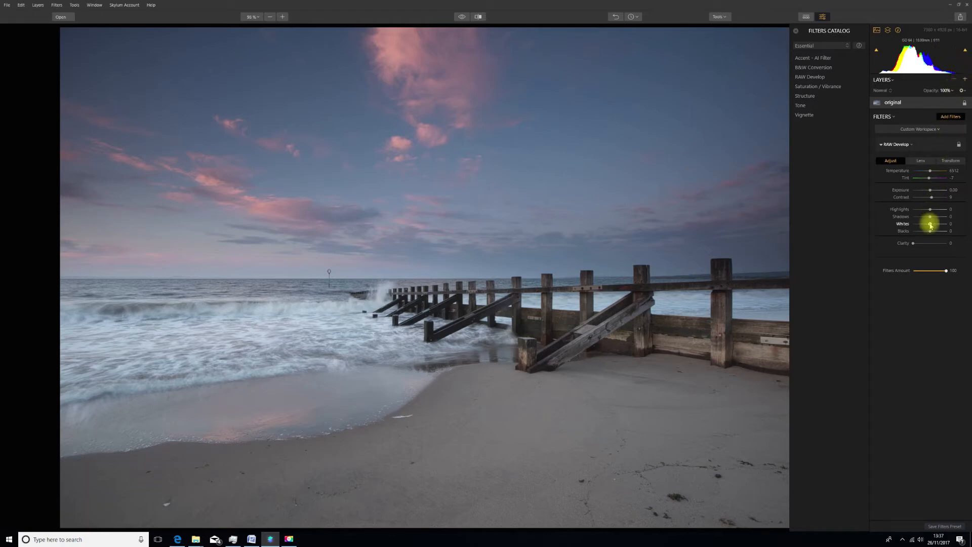
{"action": "left_click_drag", "start_coordinate": [931, 226], "coordinate": [948, 227]}
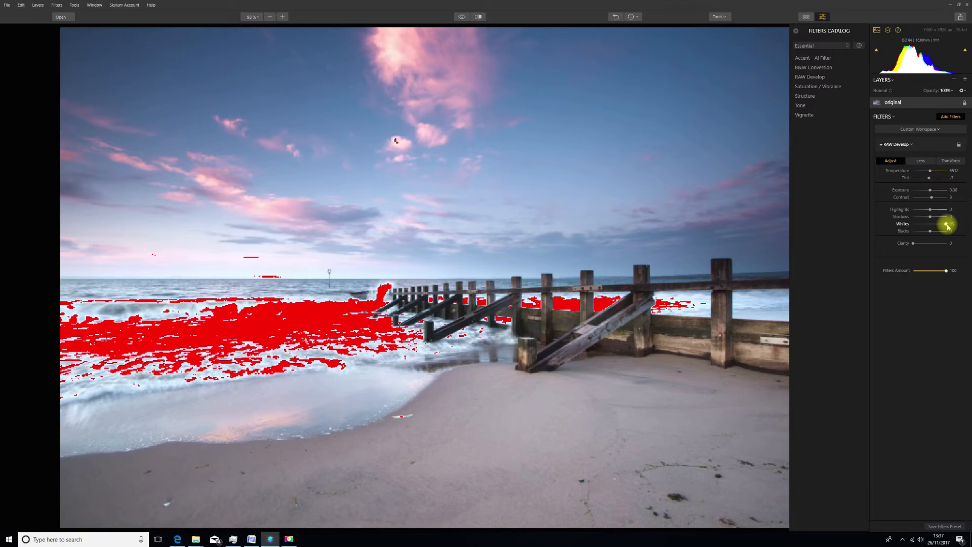
{"action": "mouse_move", "coordinate": [948, 226]}
{"action": "left_mouse_down"}
{"action": "mouse_move", "coordinate": [935, 228]}
{"action": "mouse_move", "coordinate": [929, 209]}
{"action": "mouse_move", "coordinate": [938, 226]}
{"action": "left_mouse_up"}
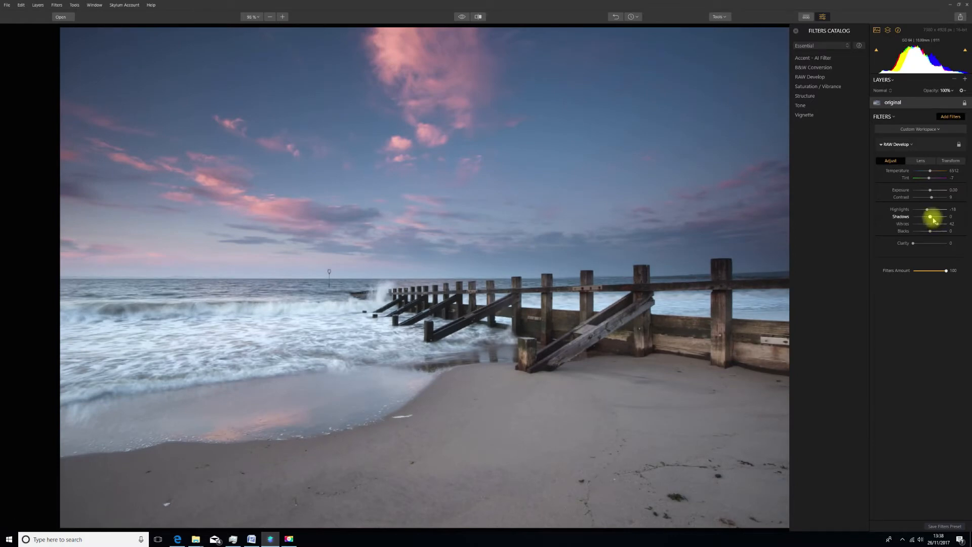
{"action": "left_click_drag", "start_coordinate": [938, 234], "coordinate": [914, 232]}
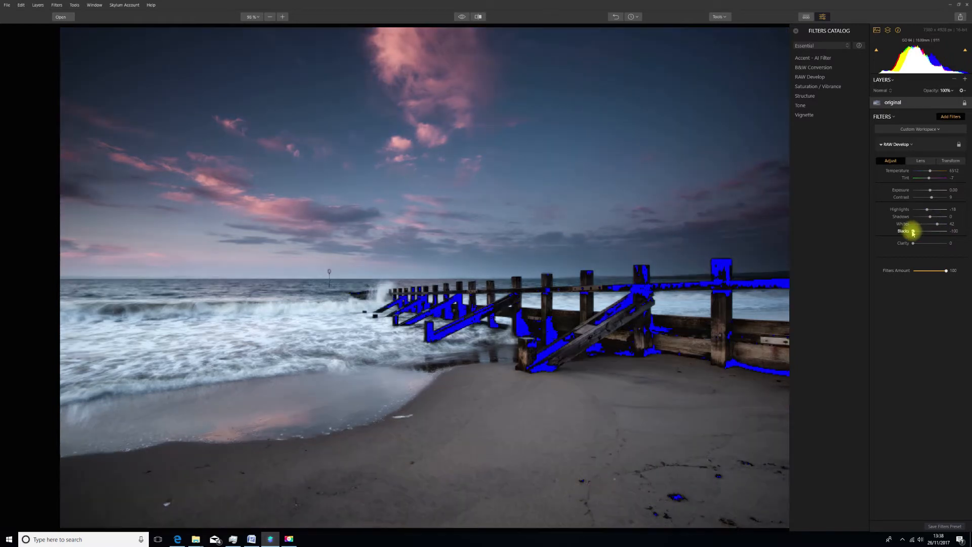
{"action": "left_click_drag", "start_coordinate": [913, 232], "coordinate": [930, 232]}
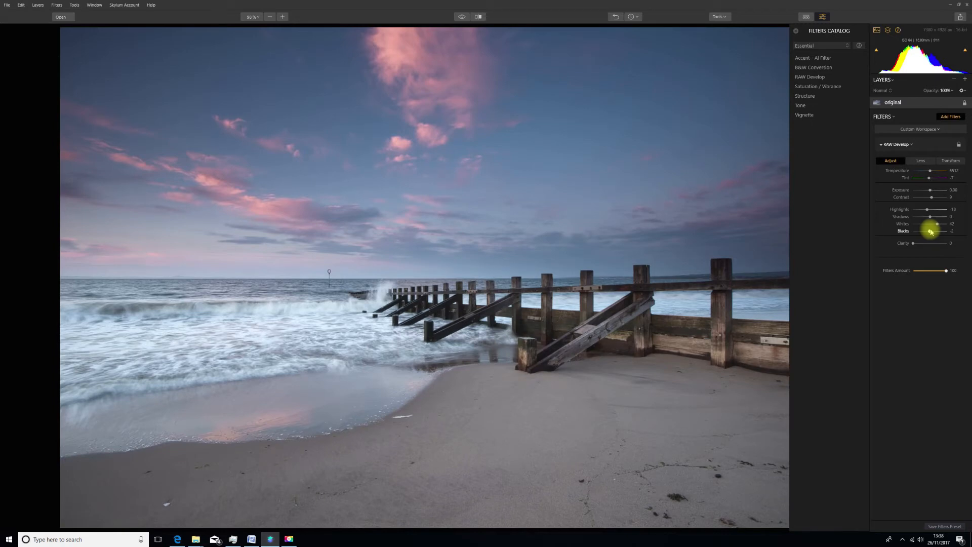
- Compare the edited photo with the original using the quick preview and the split before/after view
{"action": "left_click", "coordinate": [462, 16]}
{"action": "left_click", "coordinate": [463, 18]}
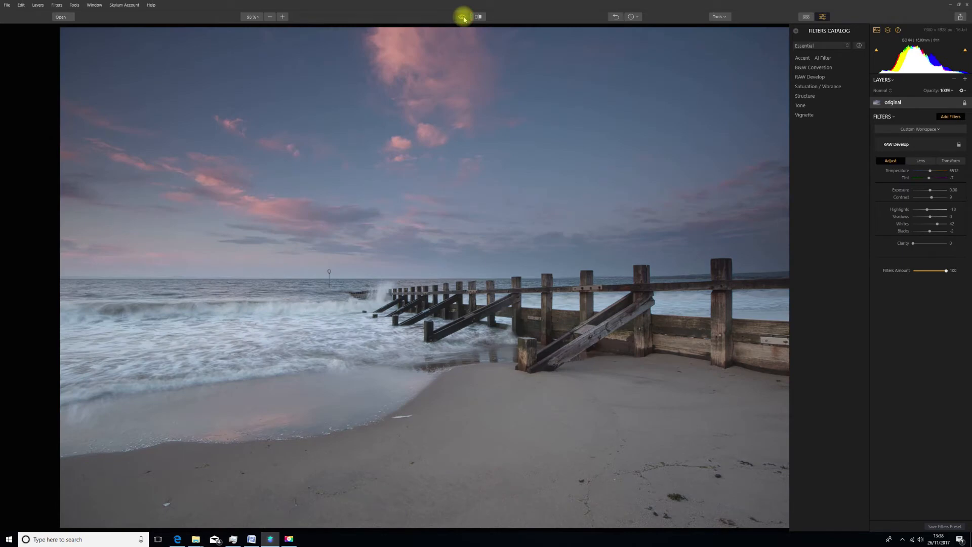
{"action": "left_click", "coordinate": [464, 17]}
{"action": "left_click", "coordinate": [463, 17]}
{"action": "left_click", "coordinate": [463, 17]}
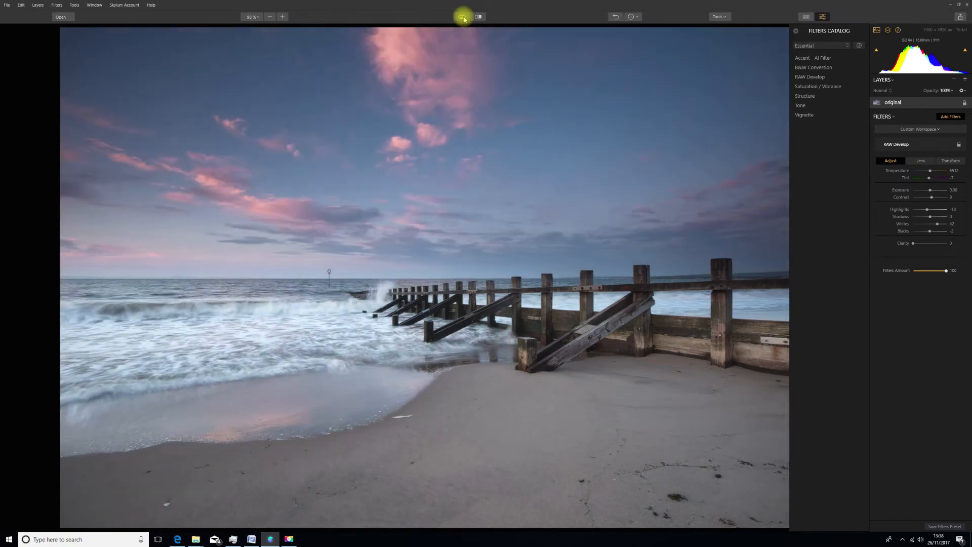
{"action": "left_click", "coordinate": [478, 18]}
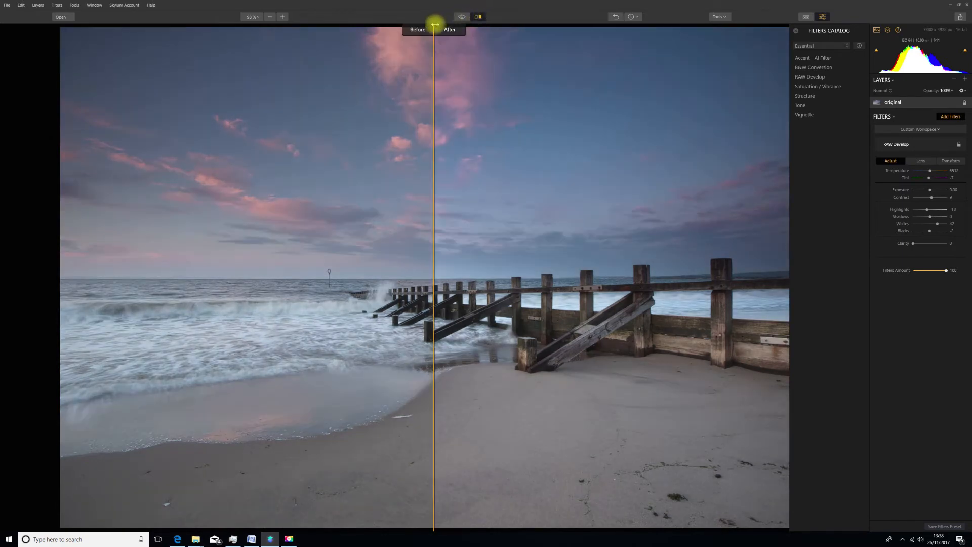
{"action": "mouse_move", "coordinate": [435, 24]}
{"action": "left_mouse_down"}
{"action": "mouse_move", "coordinate": [588, 37]}
{"action": "mouse_move", "coordinate": [405, 22]}
{"action": "mouse_move", "coordinate": [434, 22]}
{"action": "left_mouse_up"}
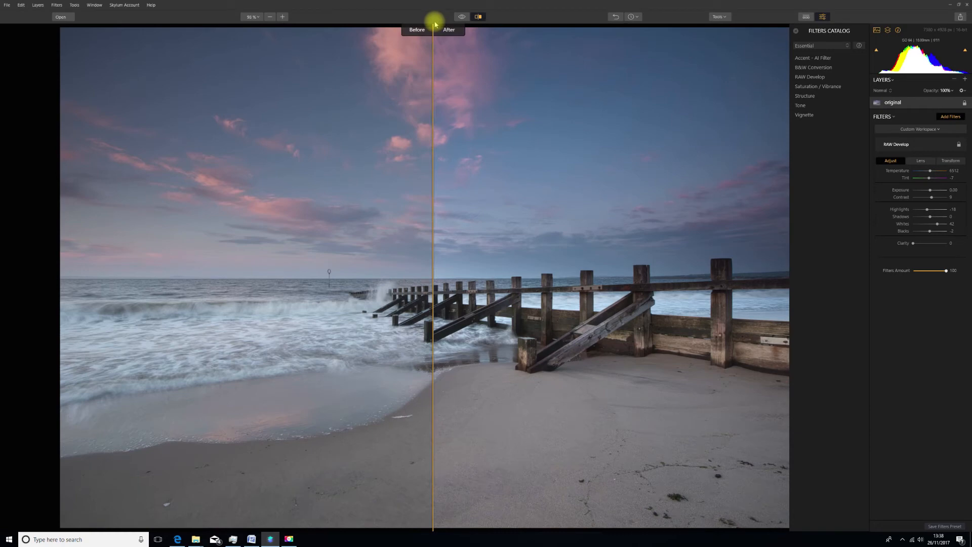
{"action": "left_click", "coordinate": [479, 18]}
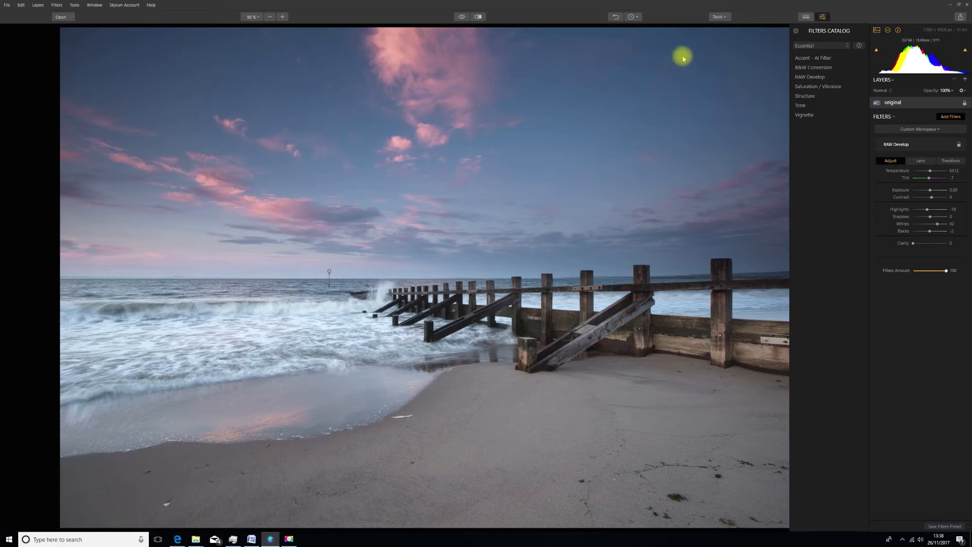
- Add the Accent - AI Filter with Boost at 23, and toggle the filter to check its effect
{"action": "left_click", "coordinate": [816, 61]}
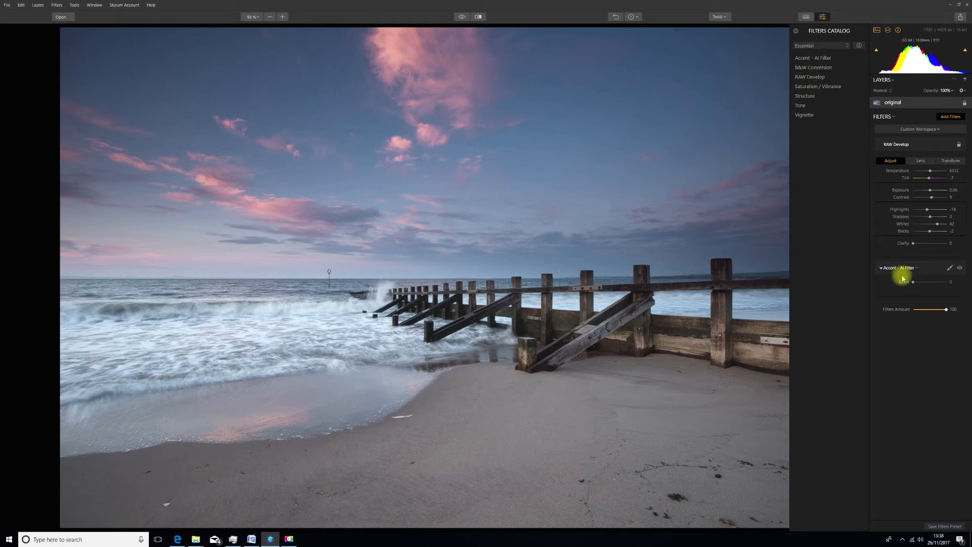
{"action": "left_click_drag", "start_coordinate": [913, 282], "coordinate": [948, 285]}
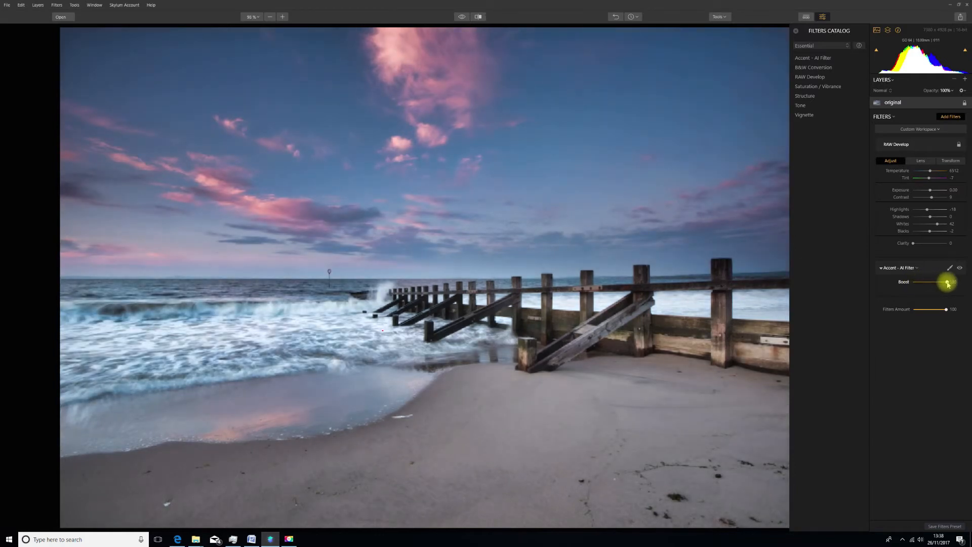
{"action": "left_click_drag", "start_coordinate": [948, 285], "coordinate": [919, 288]}
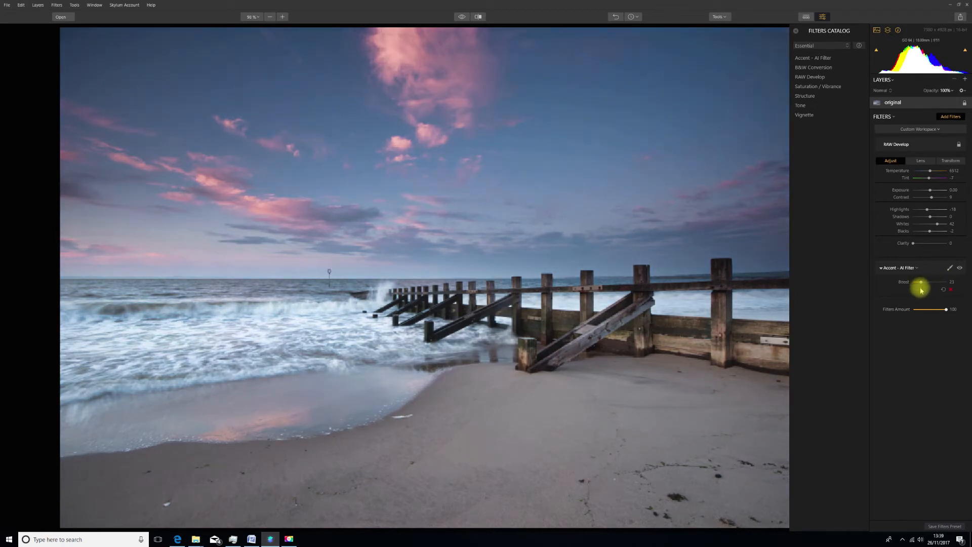
{"action": "left_click", "coordinate": [960, 270]}
{"action": "left_click", "coordinate": [961, 270]}
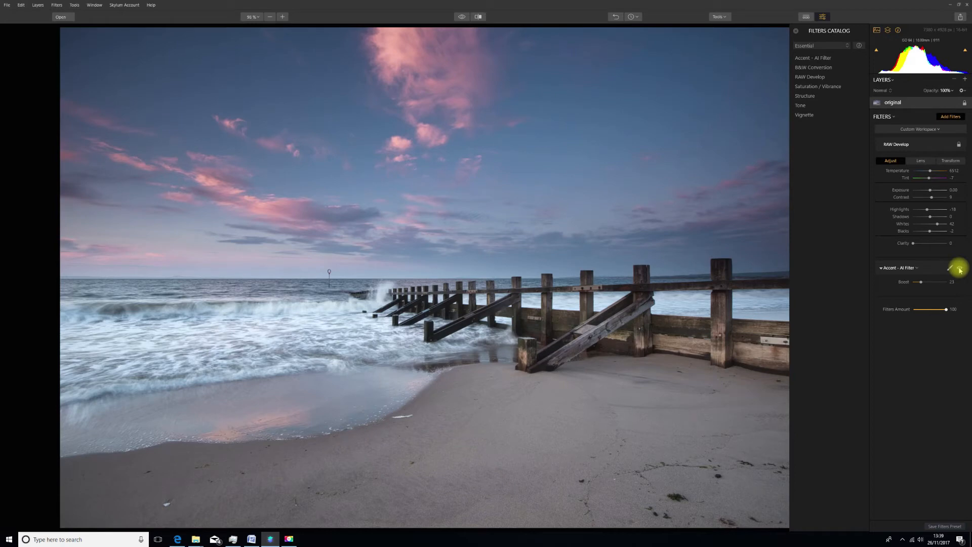
{"action": "left_click", "coordinate": [961, 270]}
{"action": "left_click", "coordinate": [960, 270]}
- Add the Brilliance / Warmth filter from the Creative category with Warmth at 9, and toggle it to check its effect
{"action": "left_click", "coordinate": [837, 47]}
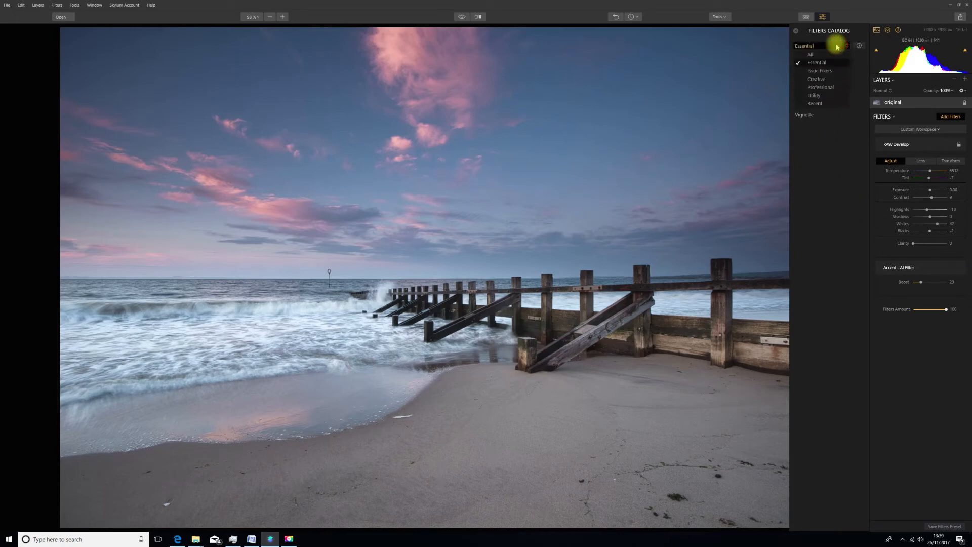
{"action": "left_click", "coordinate": [828, 80]}
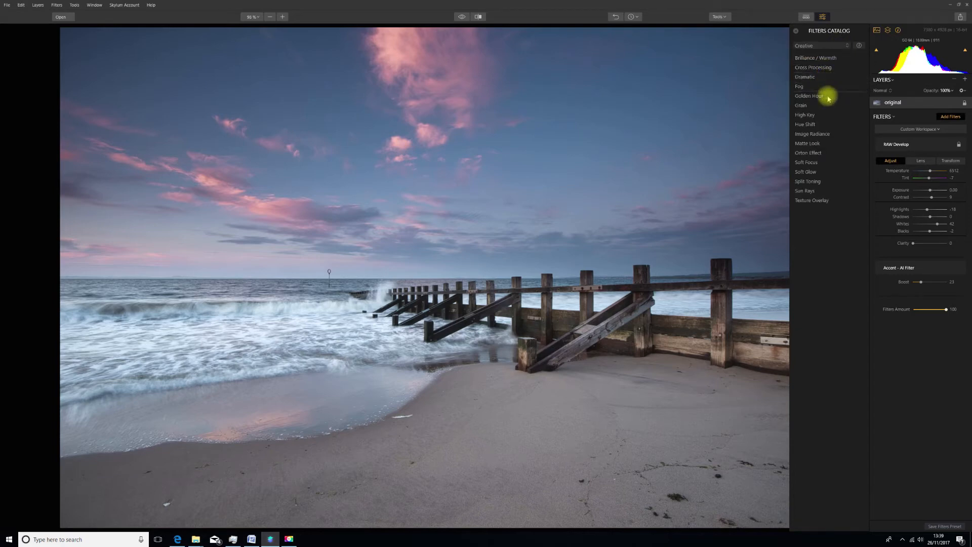
{"action": "left_click", "coordinate": [829, 60]}
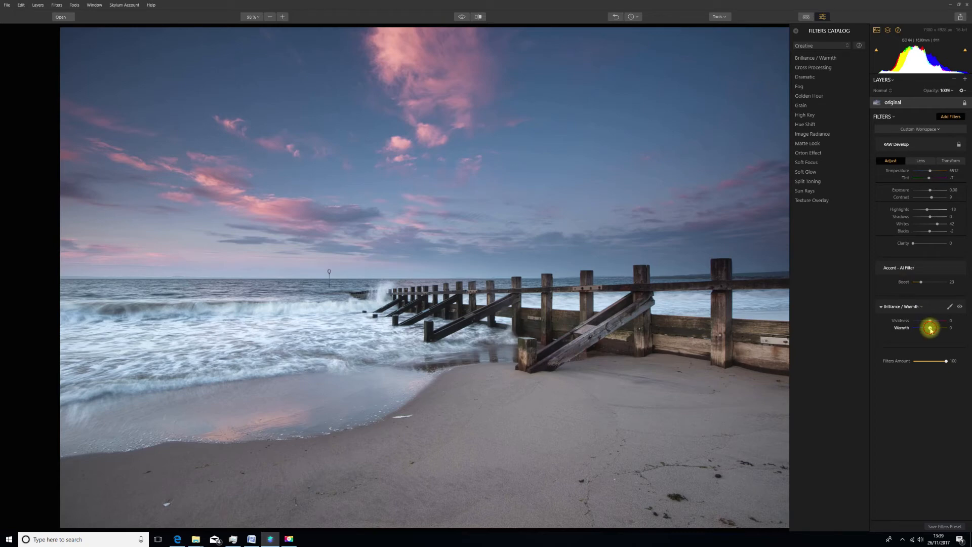
{"action": "left_click_drag", "start_coordinate": [931, 331], "coordinate": [933, 331]}
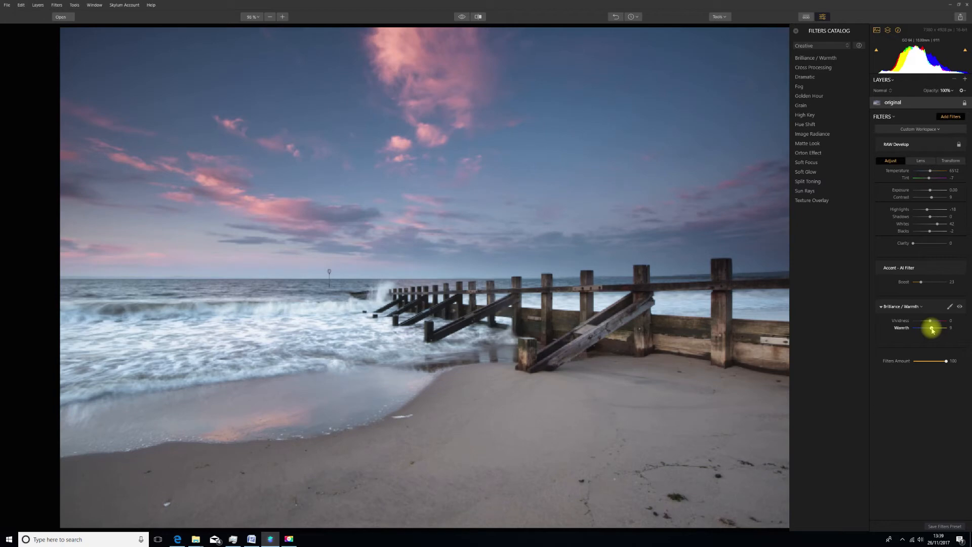
{"action": "left_click", "coordinate": [960, 308]}
{"action": "left_click", "coordinate": [961, 307]}
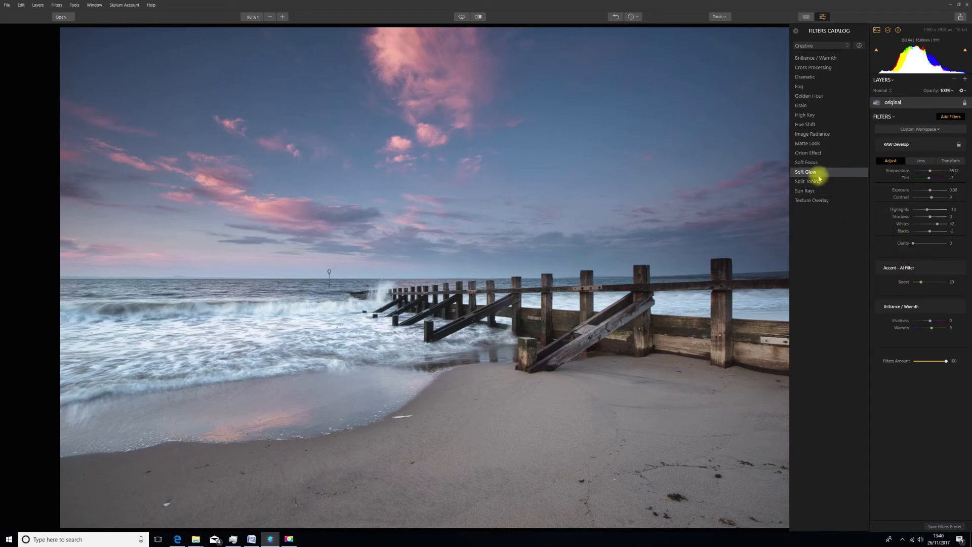
- Add the Golden Hour filter with Amount at 18, and toggle it to check its effect
{"action": "left_click", "coordinate": [816, 97]}
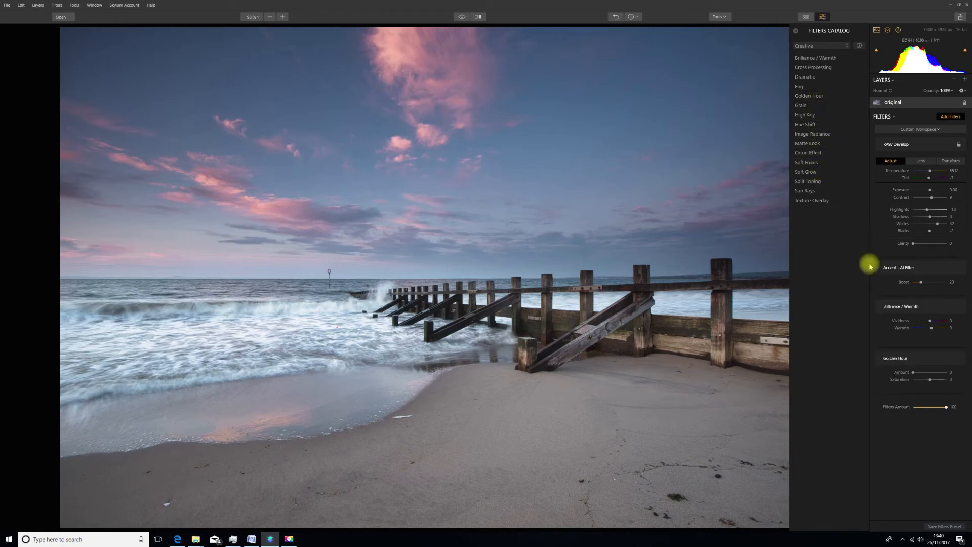
{"action": "left_click_drag", "start_coordinate": [916, 375], "coordinate": [919, 374]}
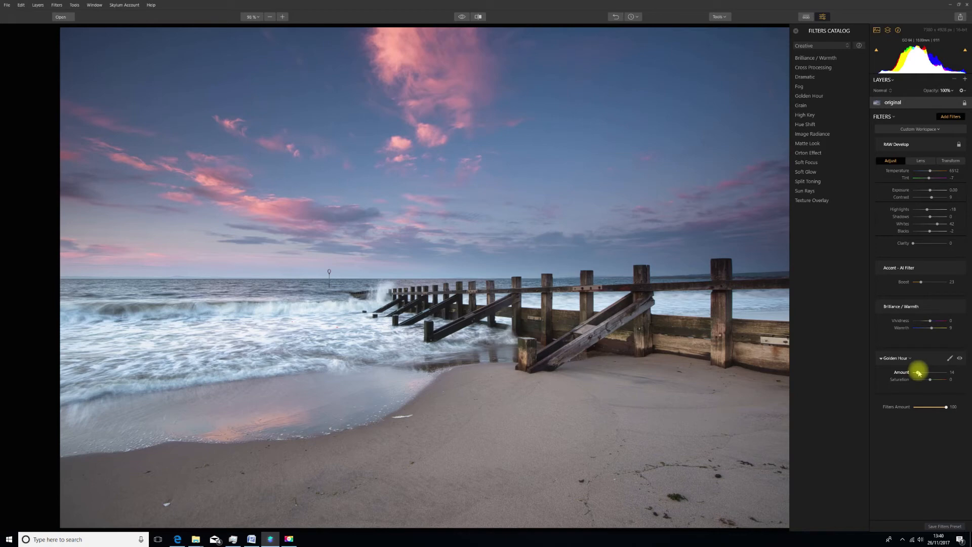
{"action": "left_click_drag", "start_coordinate": [919, 374], "coordinate": [920, 375]}
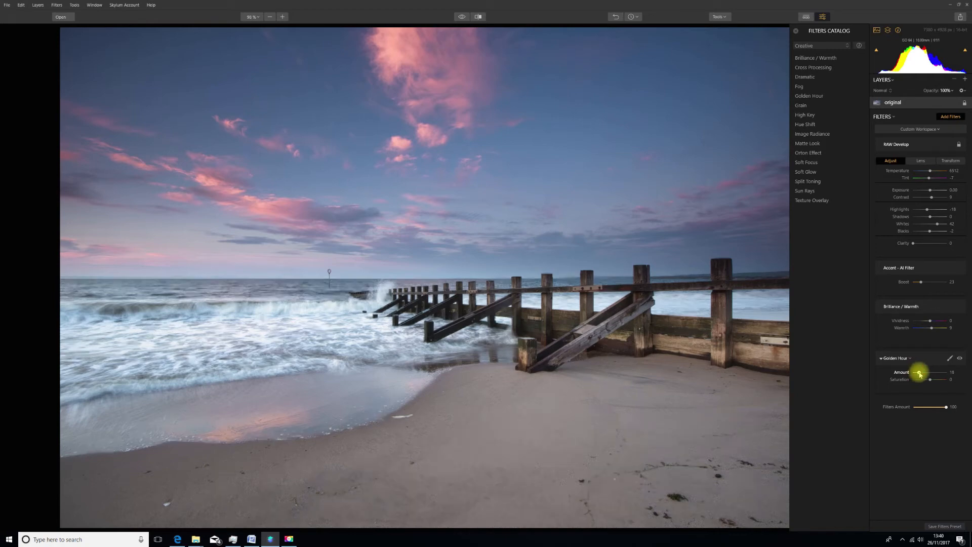
{"action": "left_click", "coordinate": [960, 358]}
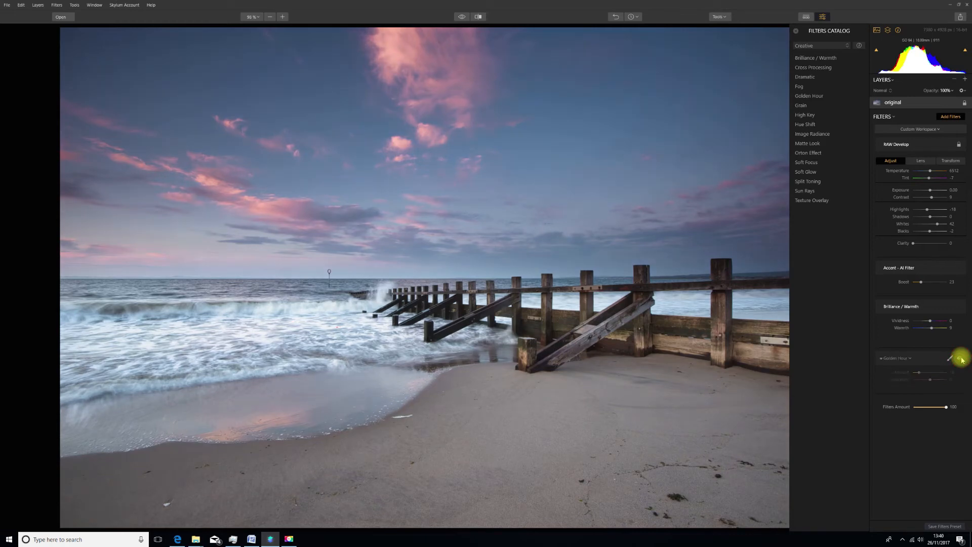
{"action": "left_click", "coordinate": [961, 359]}
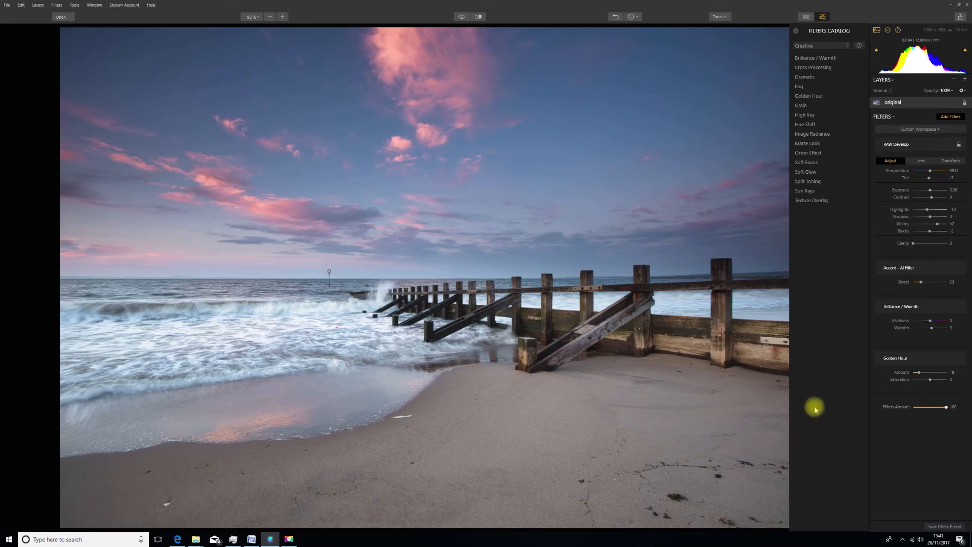
- Add the Sharpening filter from the Issue Fixers category
{"action": "left_click", "coordinate": [825, 47]}
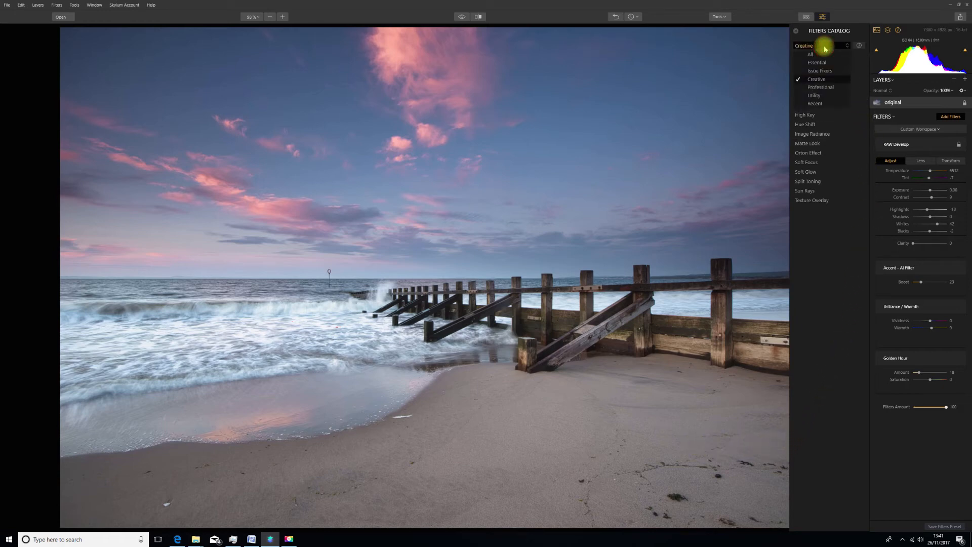
{"action": "left_click", "coordinate": [826, 70]}
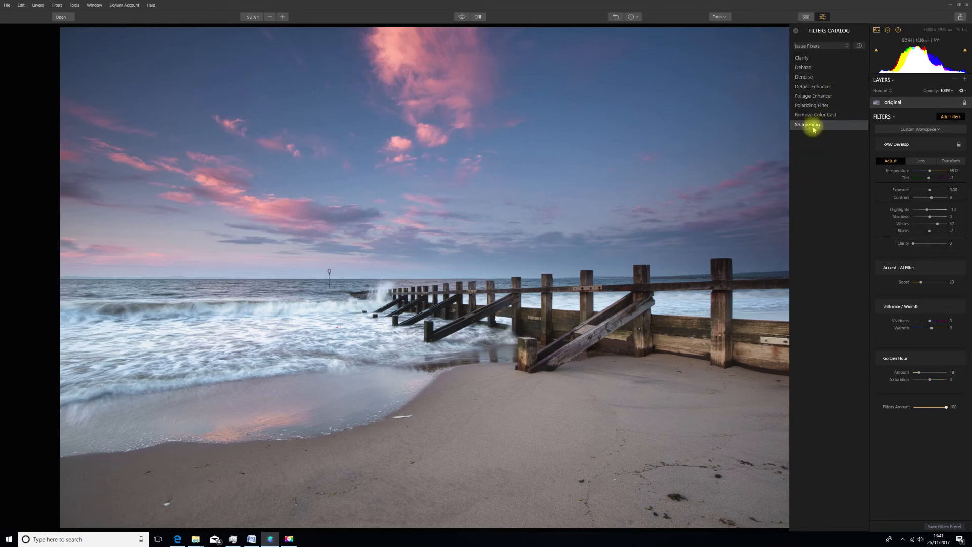
{"action": "left_click", "coordinate": [810, 124]}
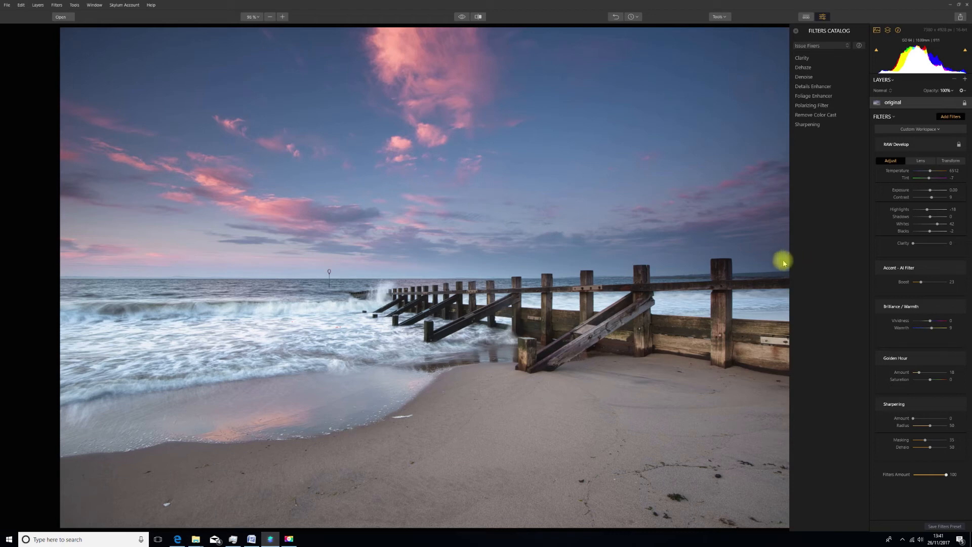
- Set the Sharpening Amount to 32 and reduce the RAW Develop Whites to 29
{"action": "left_click", "coordinate": [282, 17]}
{"action": "left_click", "coordinate": [283, 16]}
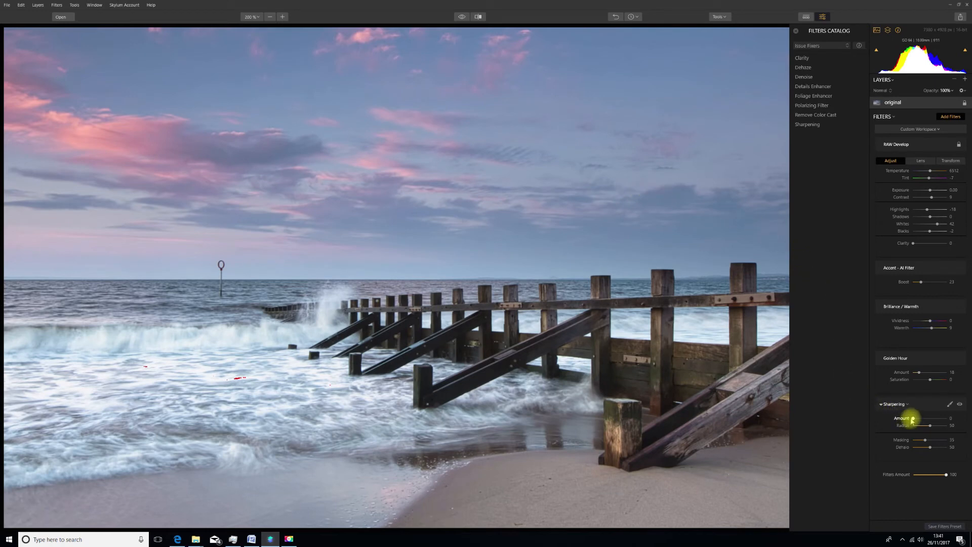
{"action": "left_click_drag", "start_coordinate": [915, 420], "coordinate": [923, 417]}
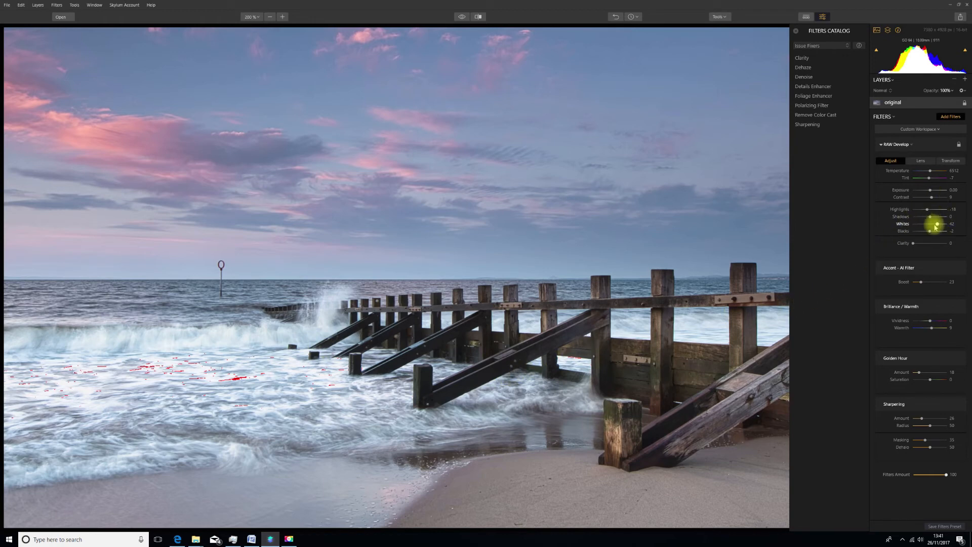
{"action": "left_click_drag", "start_coordinate": [937, 226], "coordinate": [936, 226]}
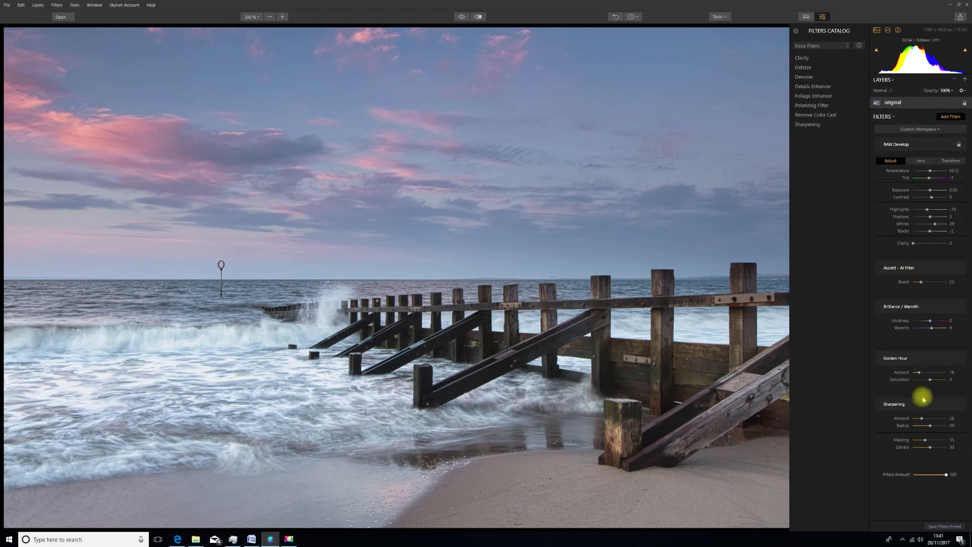
{"action": "left_click_drag", "start_coordinate": [922, 418], "coordinate": [923, 418]}
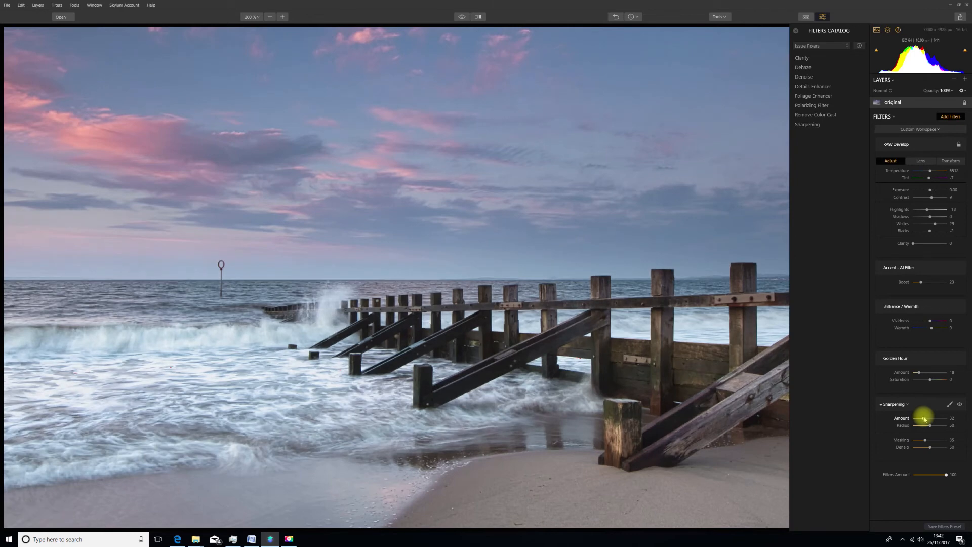
- Paint a brush mask for the Sharpening filter over the marker post in the sea and the wooden groyne
{"action": "left_click", "coordinate": [950, 405]}
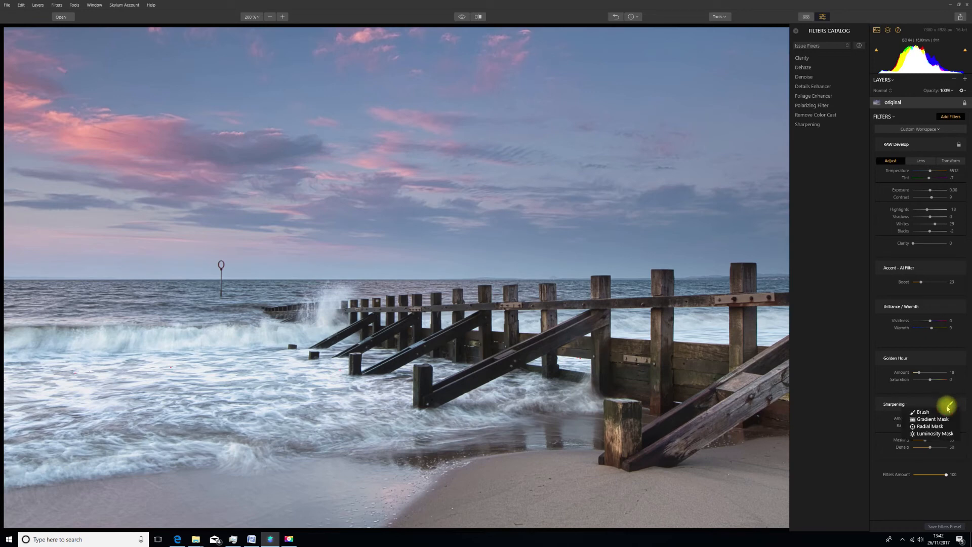
{"action": "left_click", "coordinate": [926, 411]}
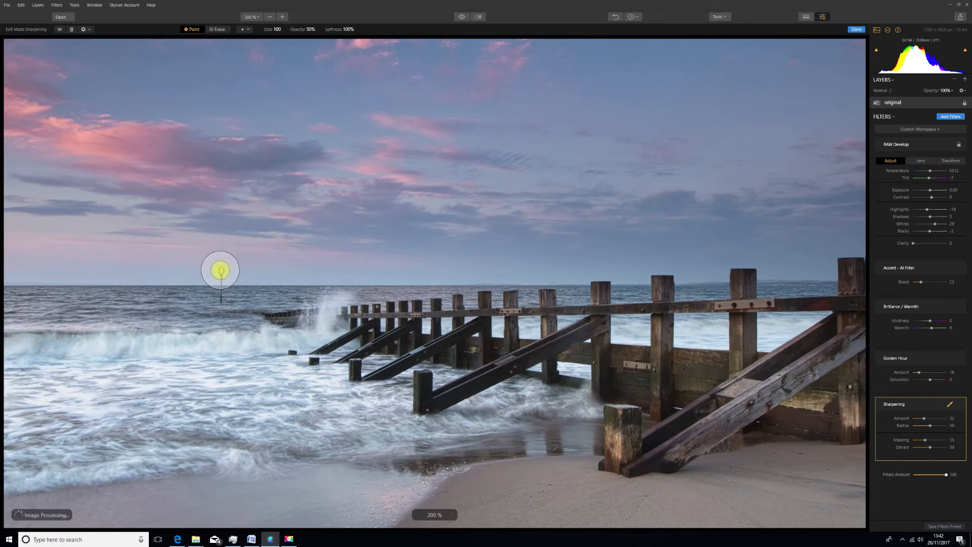
{"action": "mouse_move", "coordinate": [221, 295]}
{"action": "left_mouse_down"}
{"action": "mouse_move", "coordinate": [223, 268]}
{"action": "mouse_move", "coordinate": [222, 283]}
{"action": "left_mouse_up"}
{"action": "mouse_move", "coordinate": [276, 309]}
{"action": "left_mouse_down"}
{"action": "mouse_move", "coordinate": [544, 305]}
{"action": "mouse_move", "coordinate": [404, 297]}
{"action": "mouse_move", "coordinate": [557, 313]}
{"action": "mouse_move", "coordinate": [464, 316]}
{"action": "mouse_move", "coordinate": [513, 311]}
{"action": "mouse_move", "coordinate": [461, 321]}
{"action": "mouse_move", "coordinate": [362, 367]}
{"action": "mouse_move", "coordinate": [471, 314]}
{"action": "mouse_move", "coordinate": [353, 371]}
{"action": "mouse_move", "coordinate": [473, 321]}
{"action": "mouse_move", "coordinate": [394, 364]}
{"action": "mouse_move", "coordinate": [576, 315]}
{"action": "mouse_move", "coordinate": [430, 389]}
{"action": "mouse_move", "coordinate": [603, 324]}
{"action": "mouse_move", "coordinate": [687, 324]}
{"action": "mouse_move", "coordinate": [728, 351]}
{"action": "mouse_move", "coordinate": [641, 418]}
{"action": "mouse_move", "coordinate": [706, 403]}
{"action": "mouse_move", "coordinate": [682, 426]}
{"action": "mouse_move", "coordinate": [720, 417]}
{"action": "mouse_move", "coordinate": [721, 429]}
{"action": "mouse_move", "coordinate": [643, 464]}
{"action": "mouse_move", "coordinate": [801, 325]}
{"action": "mouse_move", "coordinate": [720, 390]}
{"action": "mouse_move", "coordinate": [749, 289]}
{"action": "mouse_move", "coordinate": [735, 362]}
{"action": "mouse_move", "coordinate": [662, 368]}
{"action": "mouse_move", "coordinate": [783, 375]}
{"action": "left_mouse_up"}
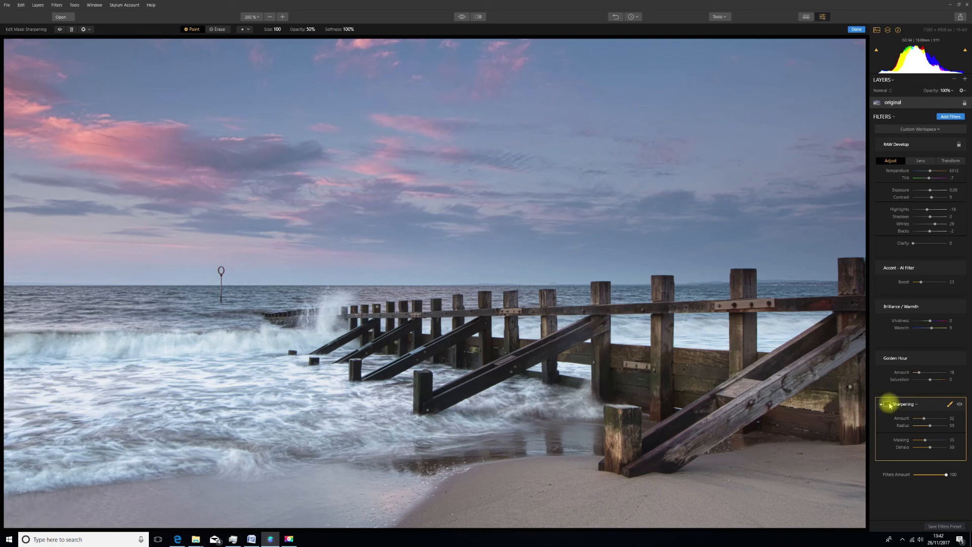
{"action": "left_click", "coordinate": [915, 405]}
{"action": "left_click", "coordinate": [915, 404]}
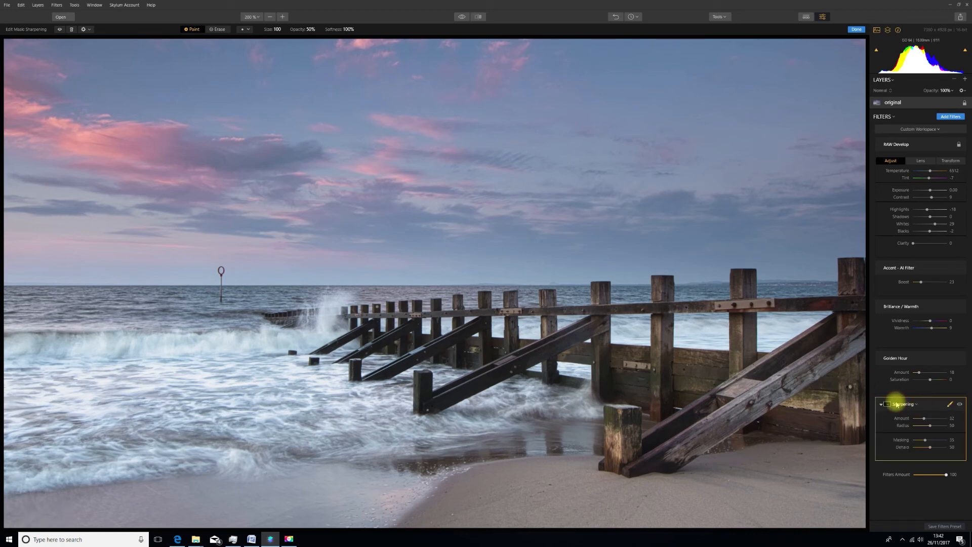
{"action": "mouse_move", "coordinate": [824, 365]}
{"action": "left_mouse_down"}
{"action": "mouse_move", "coordinate": [745, 415]}
{"action": "mouse_move", "coordinate": [749, 369]}
{"action": "mouse_move", "coordinate": [641, 437]}
{"action": "mouse_move", "coordinate": [622, 413]}
{"action": "mouse_move", "coordinate": [611, 422]}
{"action": "mouse_move", "coordinate": [609, 433]}
{"action": "mouse_move", "coordinate": [641, 437]}
{"action": "mouse_move", "coordinate": [748, 385]}
{"action": "mouse_move", "coordinate": [609, 363]}
{"action": "mouse_move", "coordinate": [662, 359]}
{"action": "mouse_move", "coordinate": [624, 335]}
{"action": "mouse_move", "coordinate": [554, 346]}
{"action": "mouse_move", "coordinate": [453, 383]}
{"action": "mouse_move", "coordinate": [519, 357]}
{"action": "mouse_move", "coordinate": [679, 356]}
{"action": "mouse_move", "coordinate": [753, 370]}
{"action": "mouse_move", "coordinate": [846, 365]}
{"action": "mouse_move", "coordinate": [964, 399]}
{"action": "left_mouse_up"}
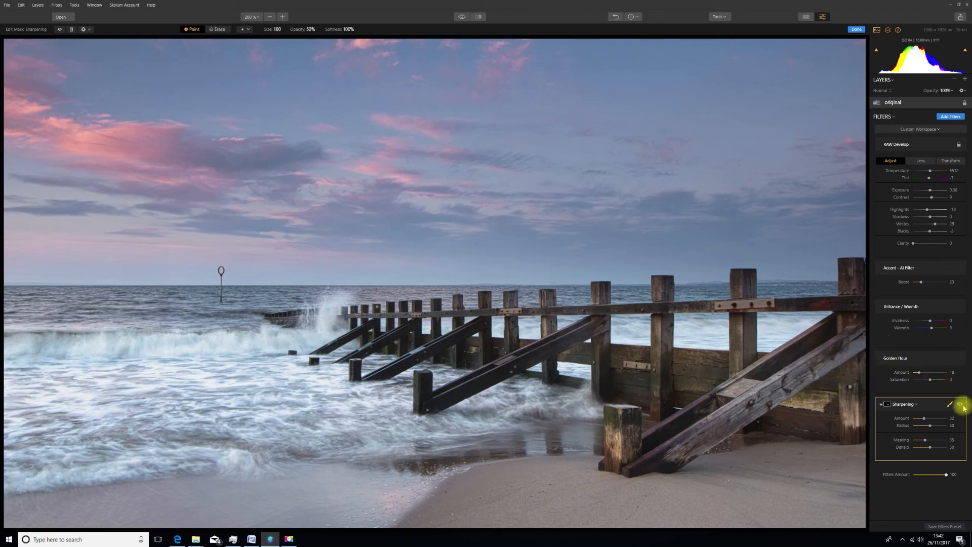
- Toggle the masked Sharpening filter to check its effect, and finish editing the mask
{"action": "left_click", "coordinate": [961, 406]}
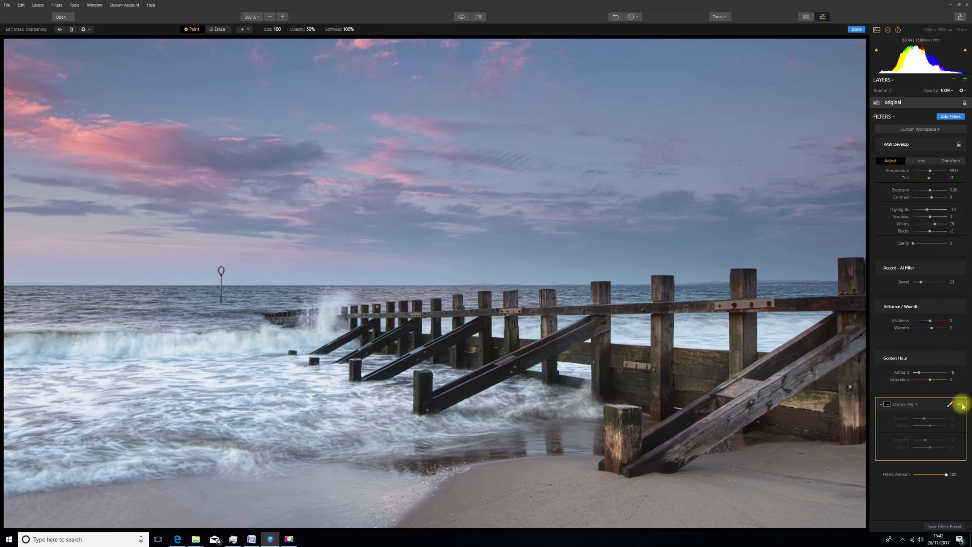
{"action": "left_click", "coordinate": [961, 405]}
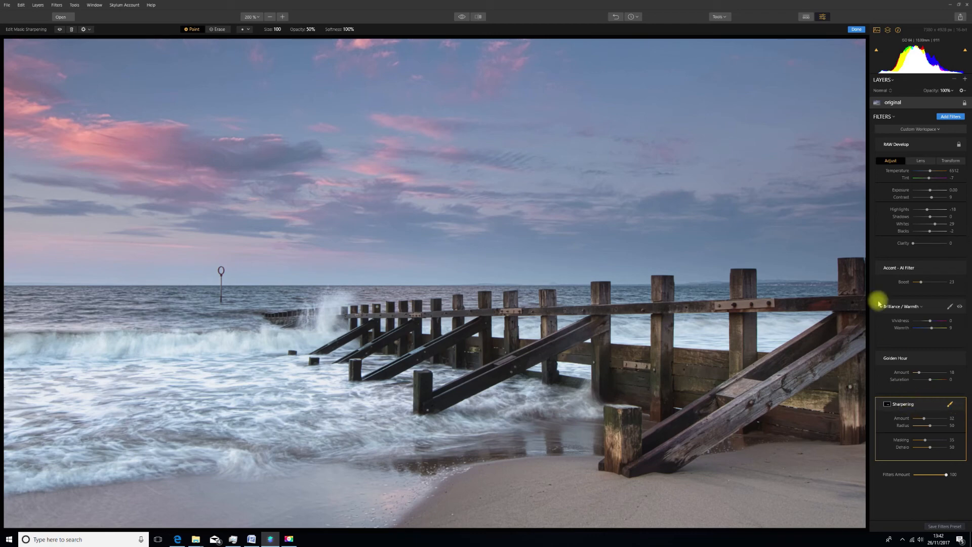
{"action": "left_click", "coordinate": [857, 29]}
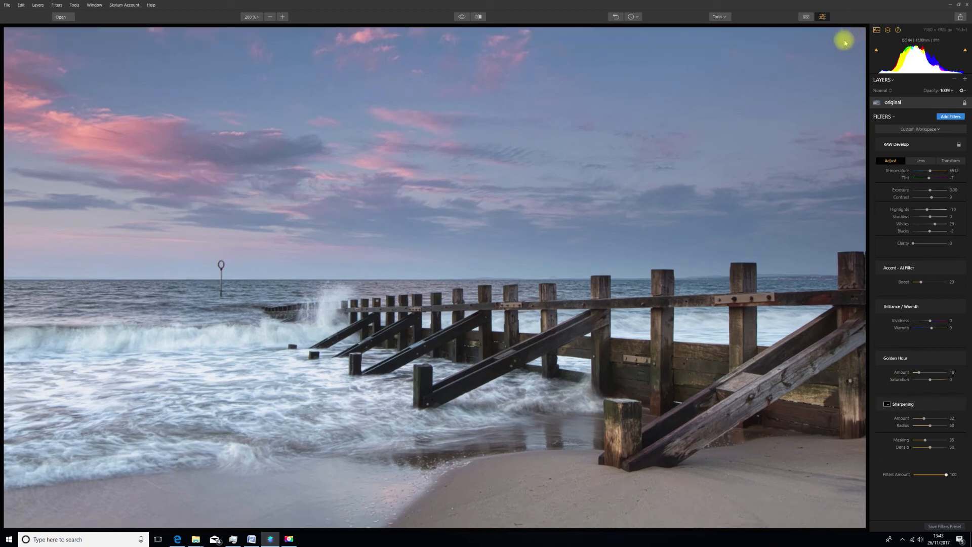
{"action": "left_click", "coordinate": [719, 16]}
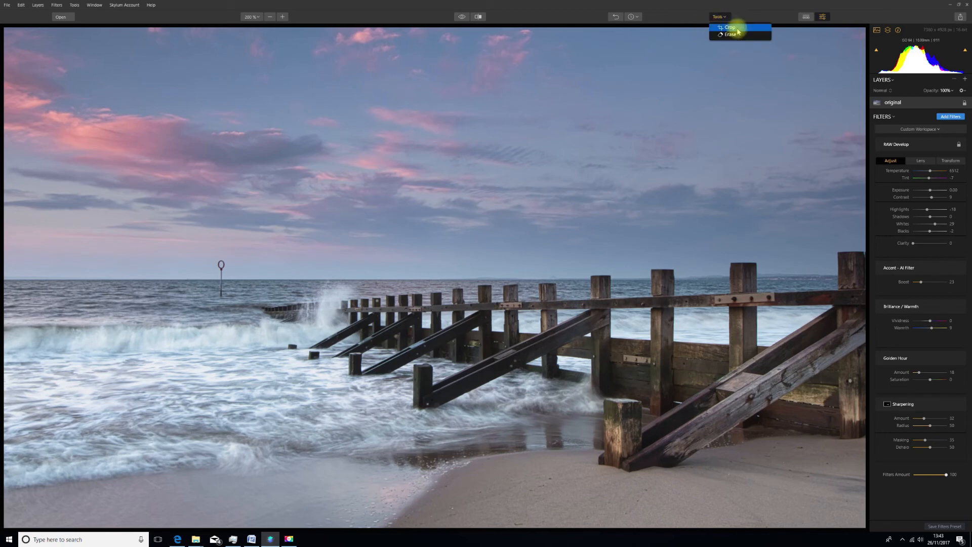
{"action": "left_click", "coordinate": [738, 31]}
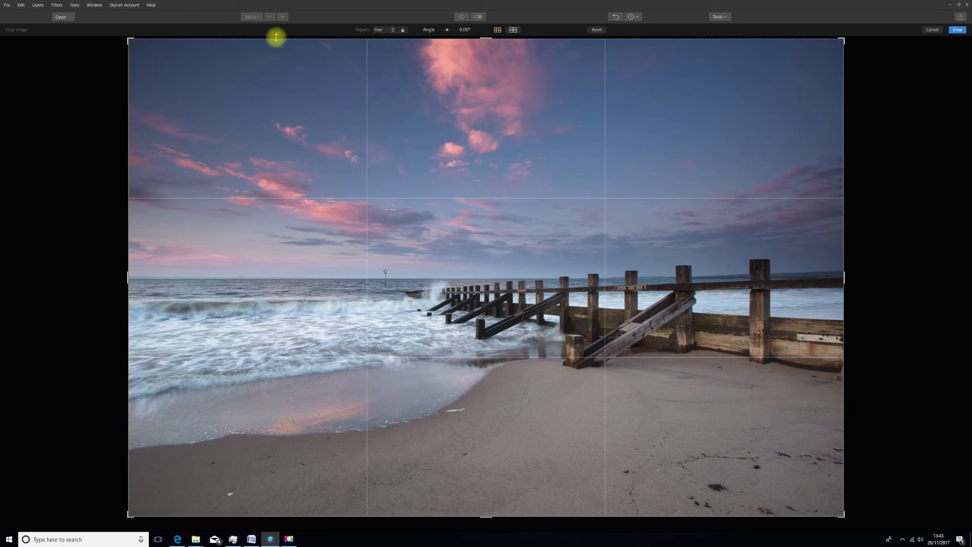
{"action": "left_click_drag", "start_coordinate": [130, 41], "coordinate": [191, 93]}
{"action": "left_click", "coordinate": [388, 30]}
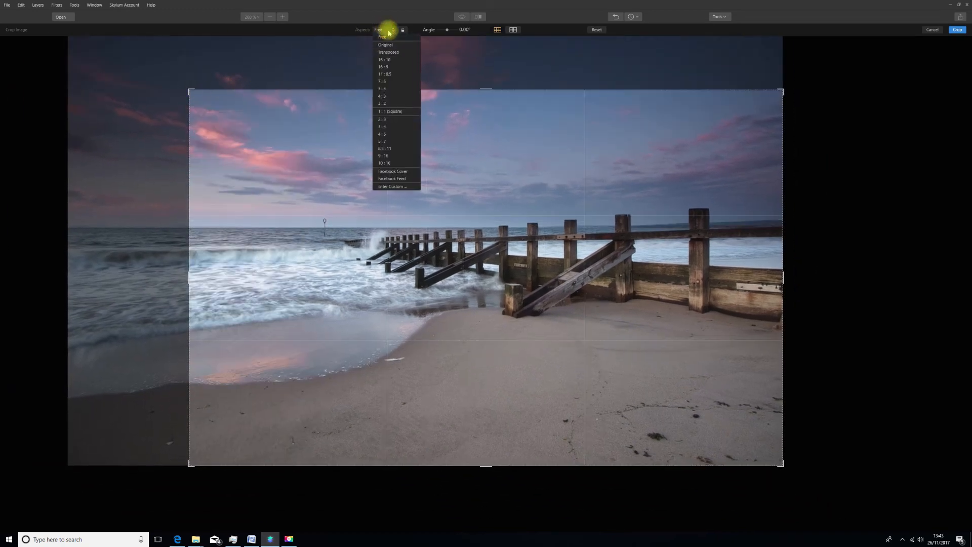
{"action": "left_click", "coordinate": [410, 172]}
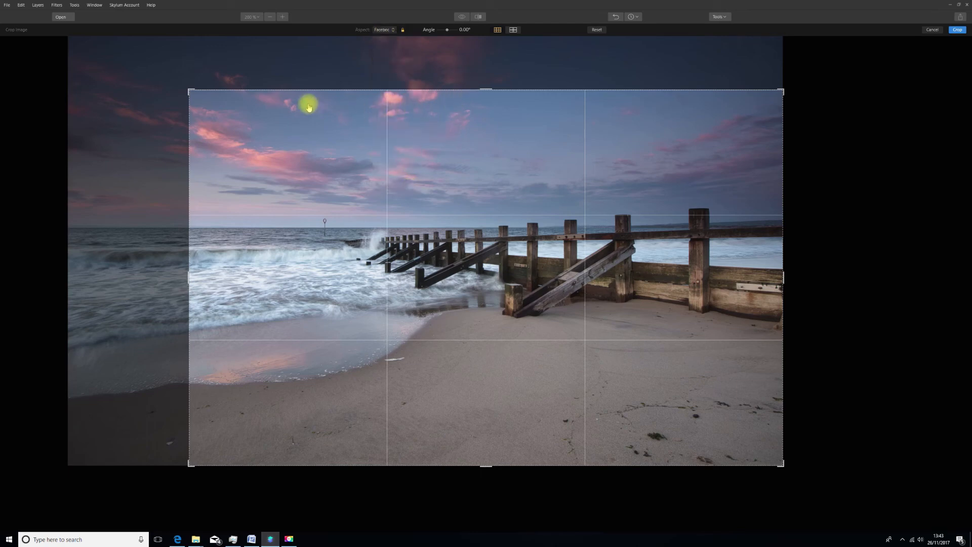
{"action": "left_click", "coordinate": [381, 29]}
{"action": "left_click", "coordinate": [402, 38]}
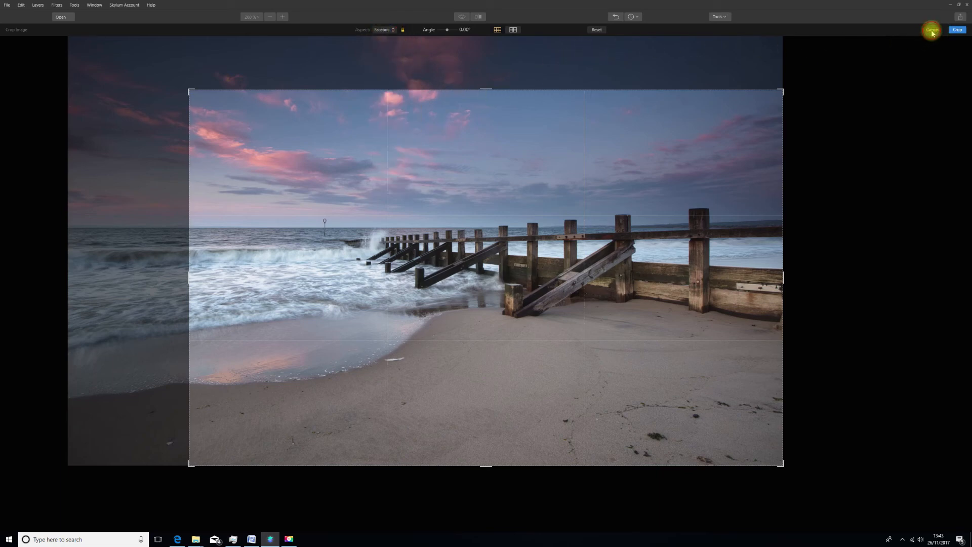
{"action": "left_click", "coordinate": [957, 30]}
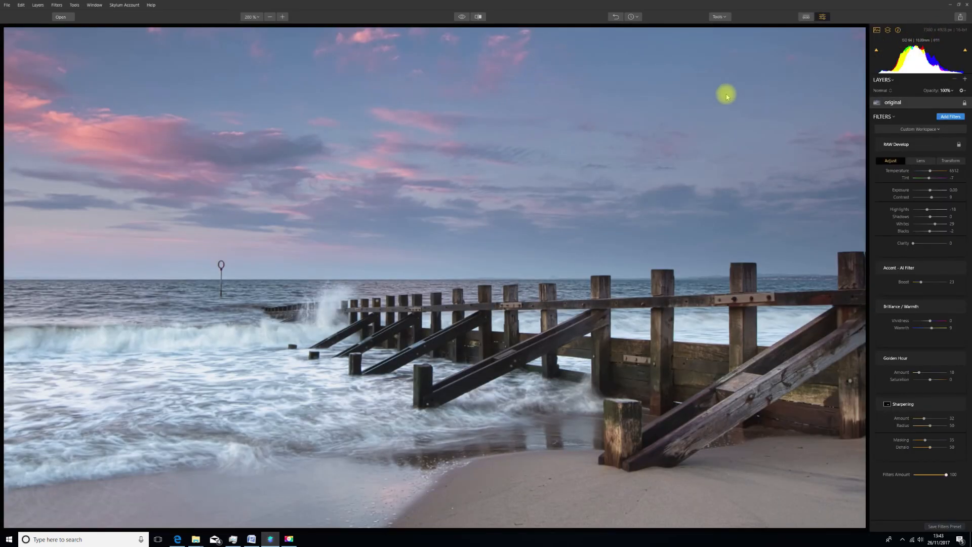
- Crop the photo to a 16:9 aspect ratio, keeping its full width
{"action": "left_click", "coordinate": [720, 16]}
{"action": "left_click", "coordinate": [731, 28]}
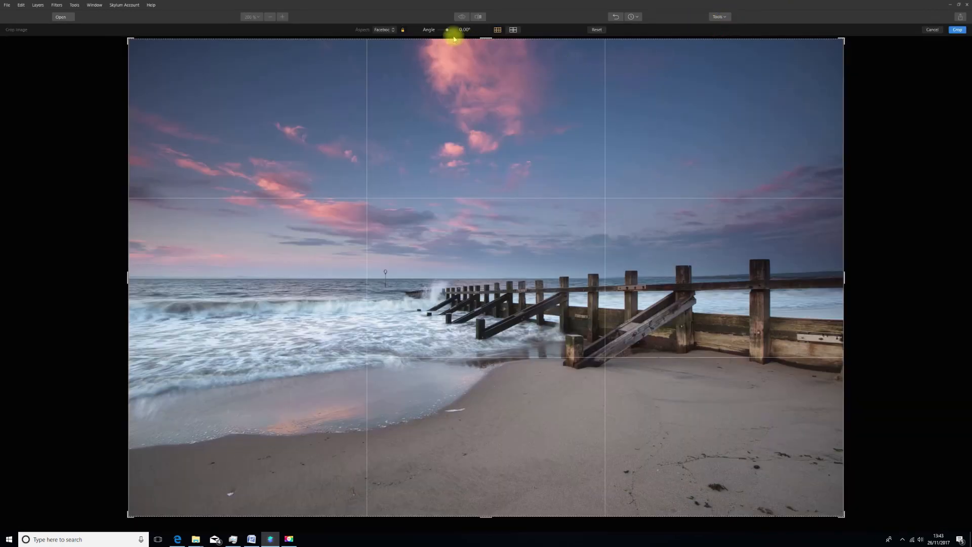
{"action": "left_click", "coordinate": [390, 30]}
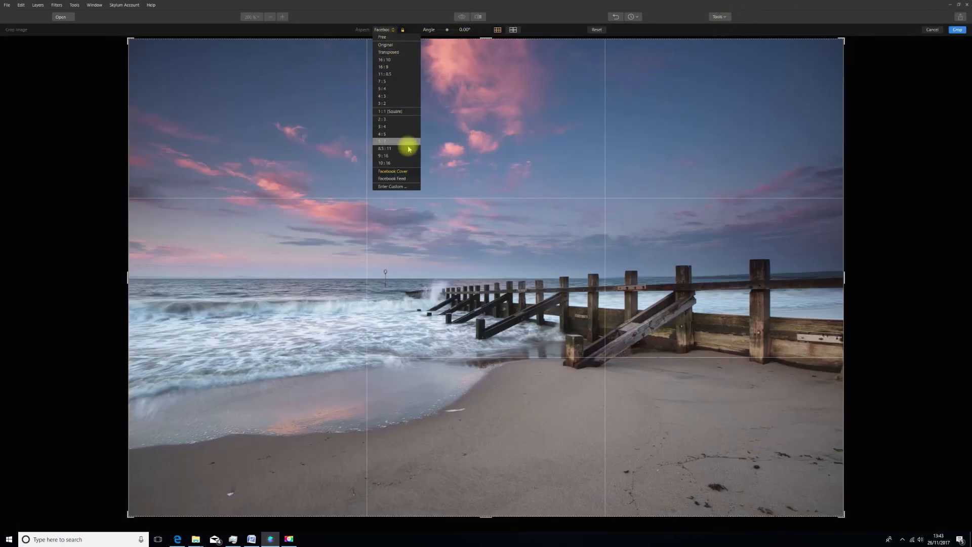
{"action": "left_click", "coordinate": [389, 68]}
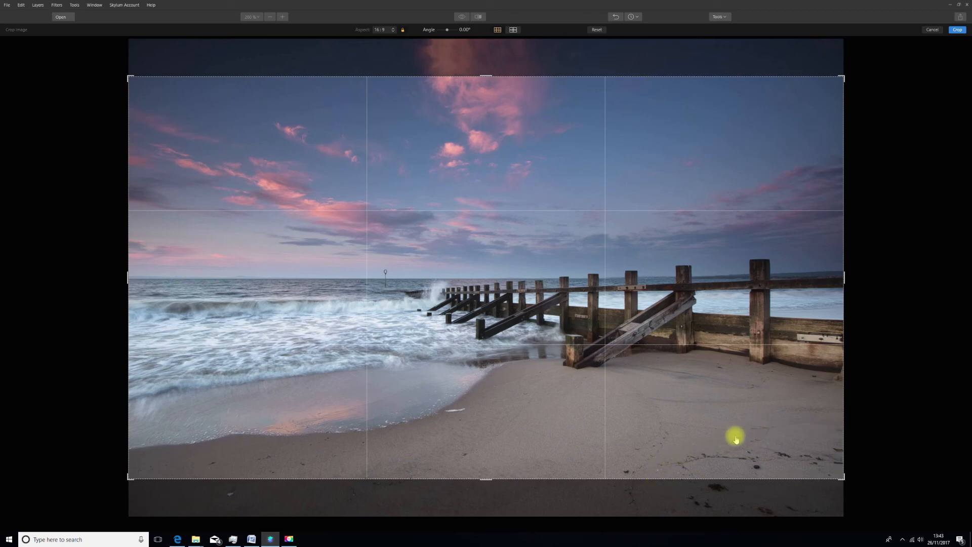
{"action": "left_click", "coordinate": [960, 29]}
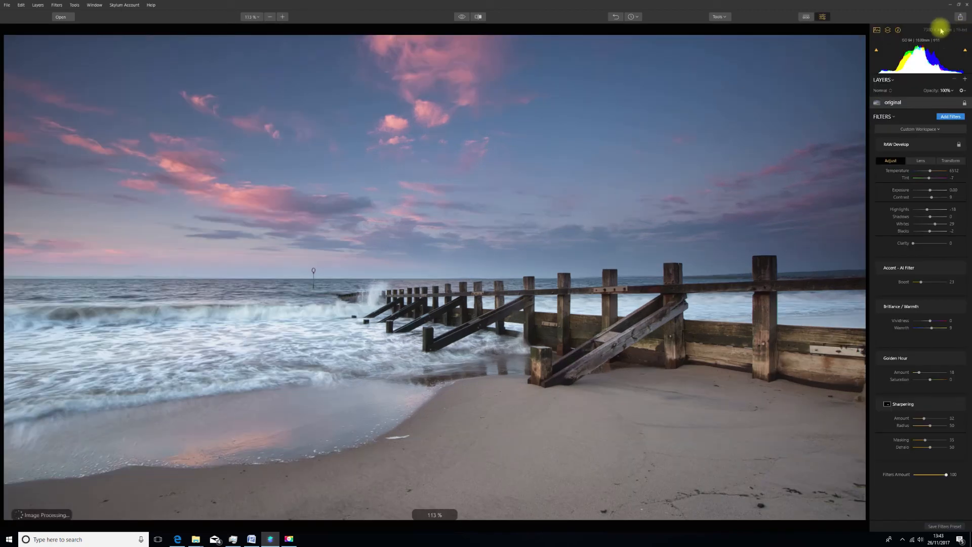
- Export the cropped photo as a JPEG image with the save path N:\luminar/pb
{"action": "left_click", "coordinate": [962, 15]}
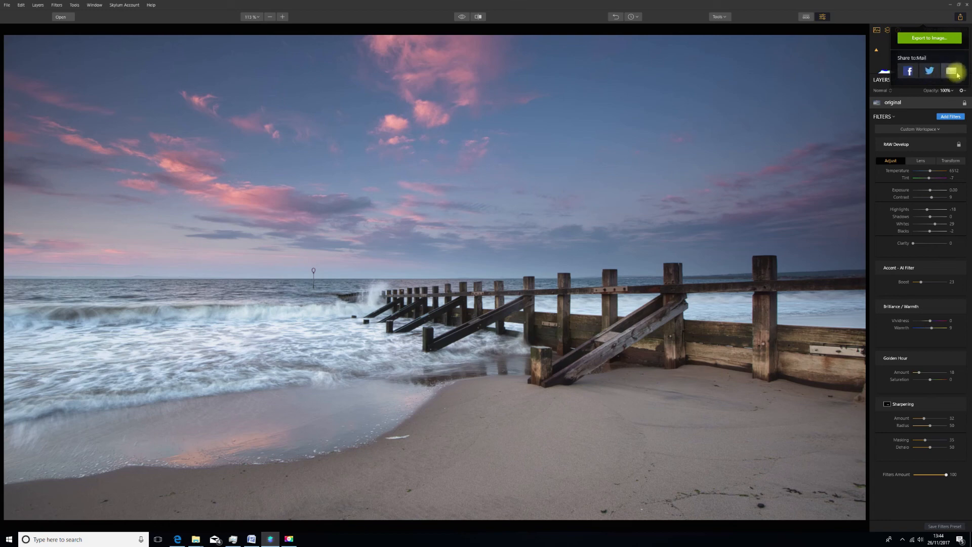
{"action": "left_click", "coordinate": [936, 37]}
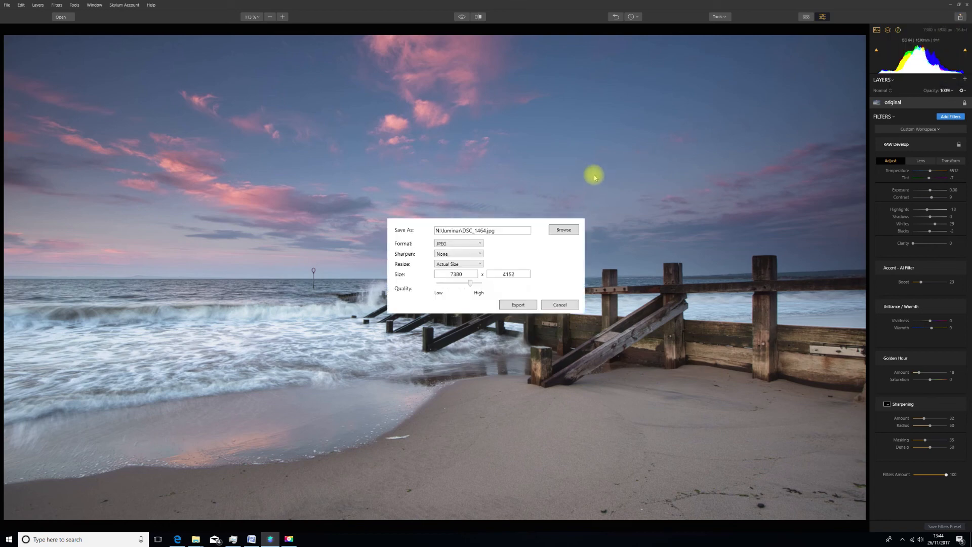
{"action": "left_click", "coordinate": [500, 230]}
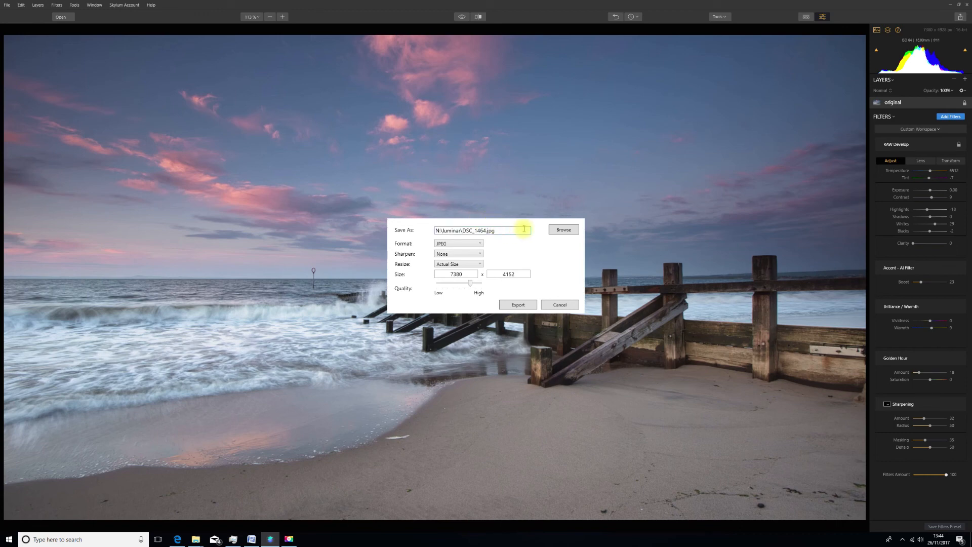
{"action": "key", "text": "BackSpace"}
{"action": "key", "text": "BackSpace"}
{"action": "key", "text": "BackSpace"}
{"action": "key", "text": "BackSpace"}
{"action": "key", "text": "BackSpace"}
{"action": "key", "text": "BackSpace"}
{"action": "key", "text": "BackSpace"}
{"action": "key", "text": "BackSpace"}
{"action": "key", "text": "BackSpace"}
{"action": "key", "text": "BackSpace"}
{"action": "key", "text": "BackSpace"}
{"action": "key", "text": "BackSpace"}
{"action": "type", "text": "/"}
{"action": "type", "text": "pb"}
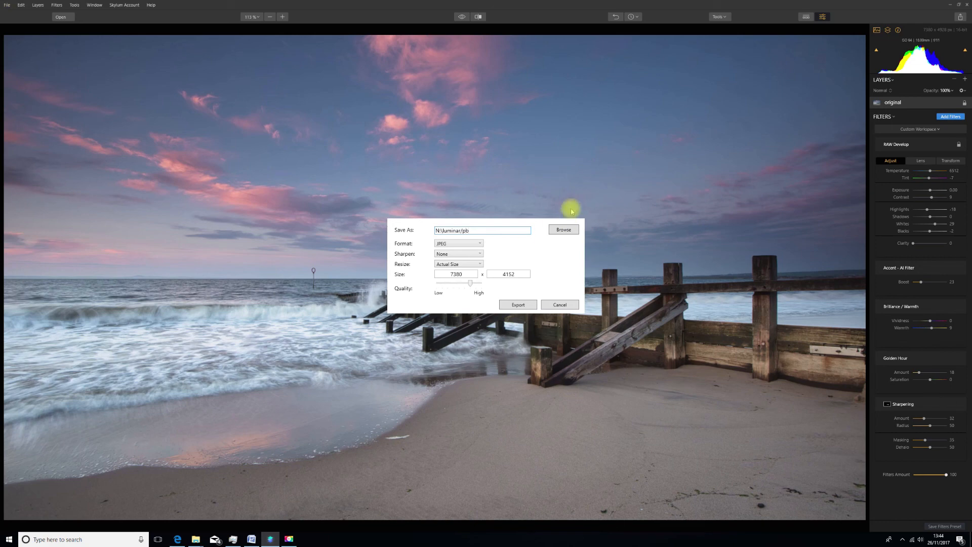
{"action": "left_click", "coordinate": [516, 305]}
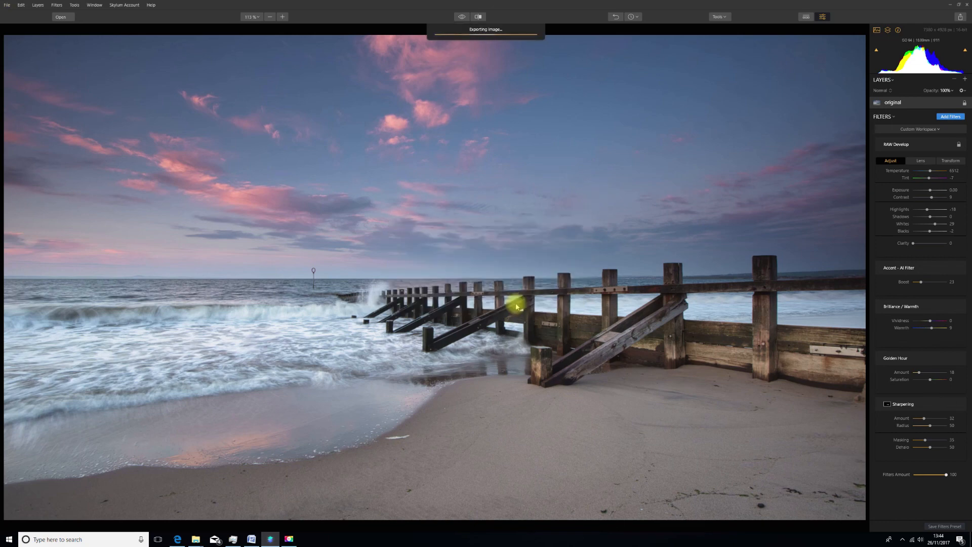